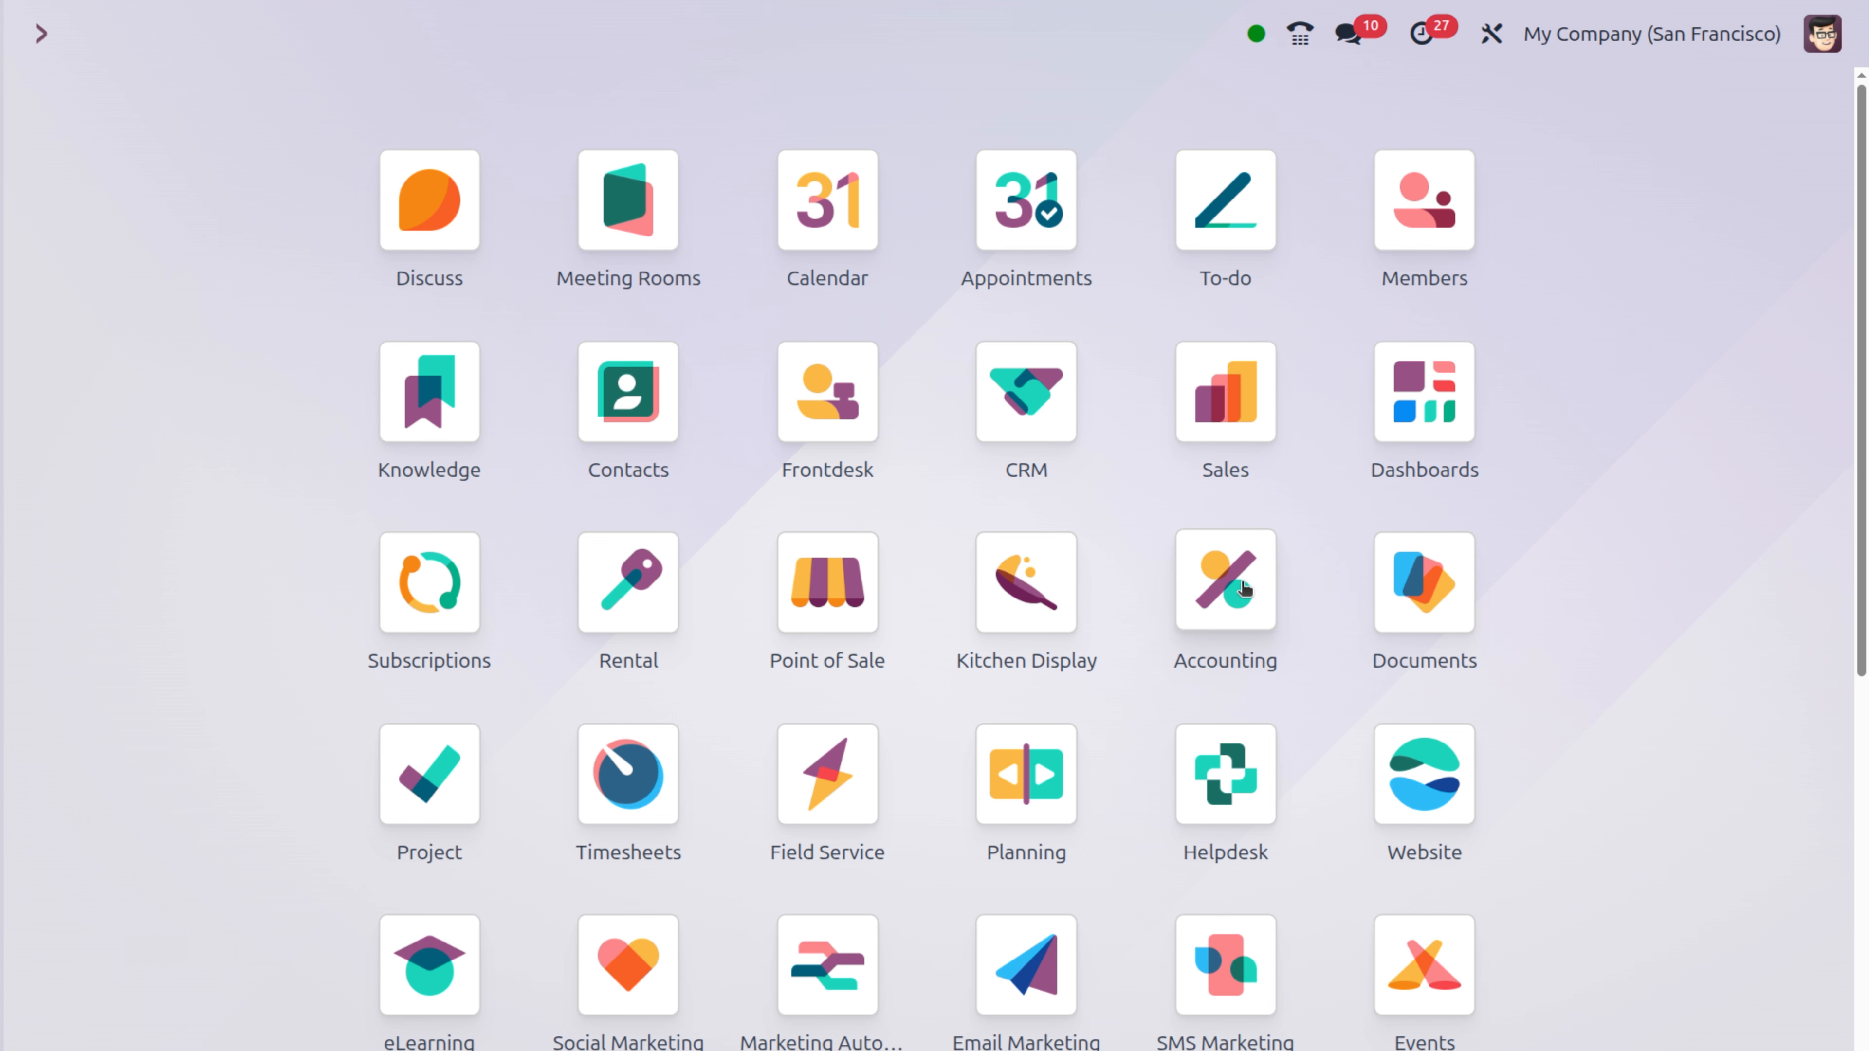
# Enable the Purchase Receipt option in the Accounting settings and save the change
pyautogui.click(1244, 588)
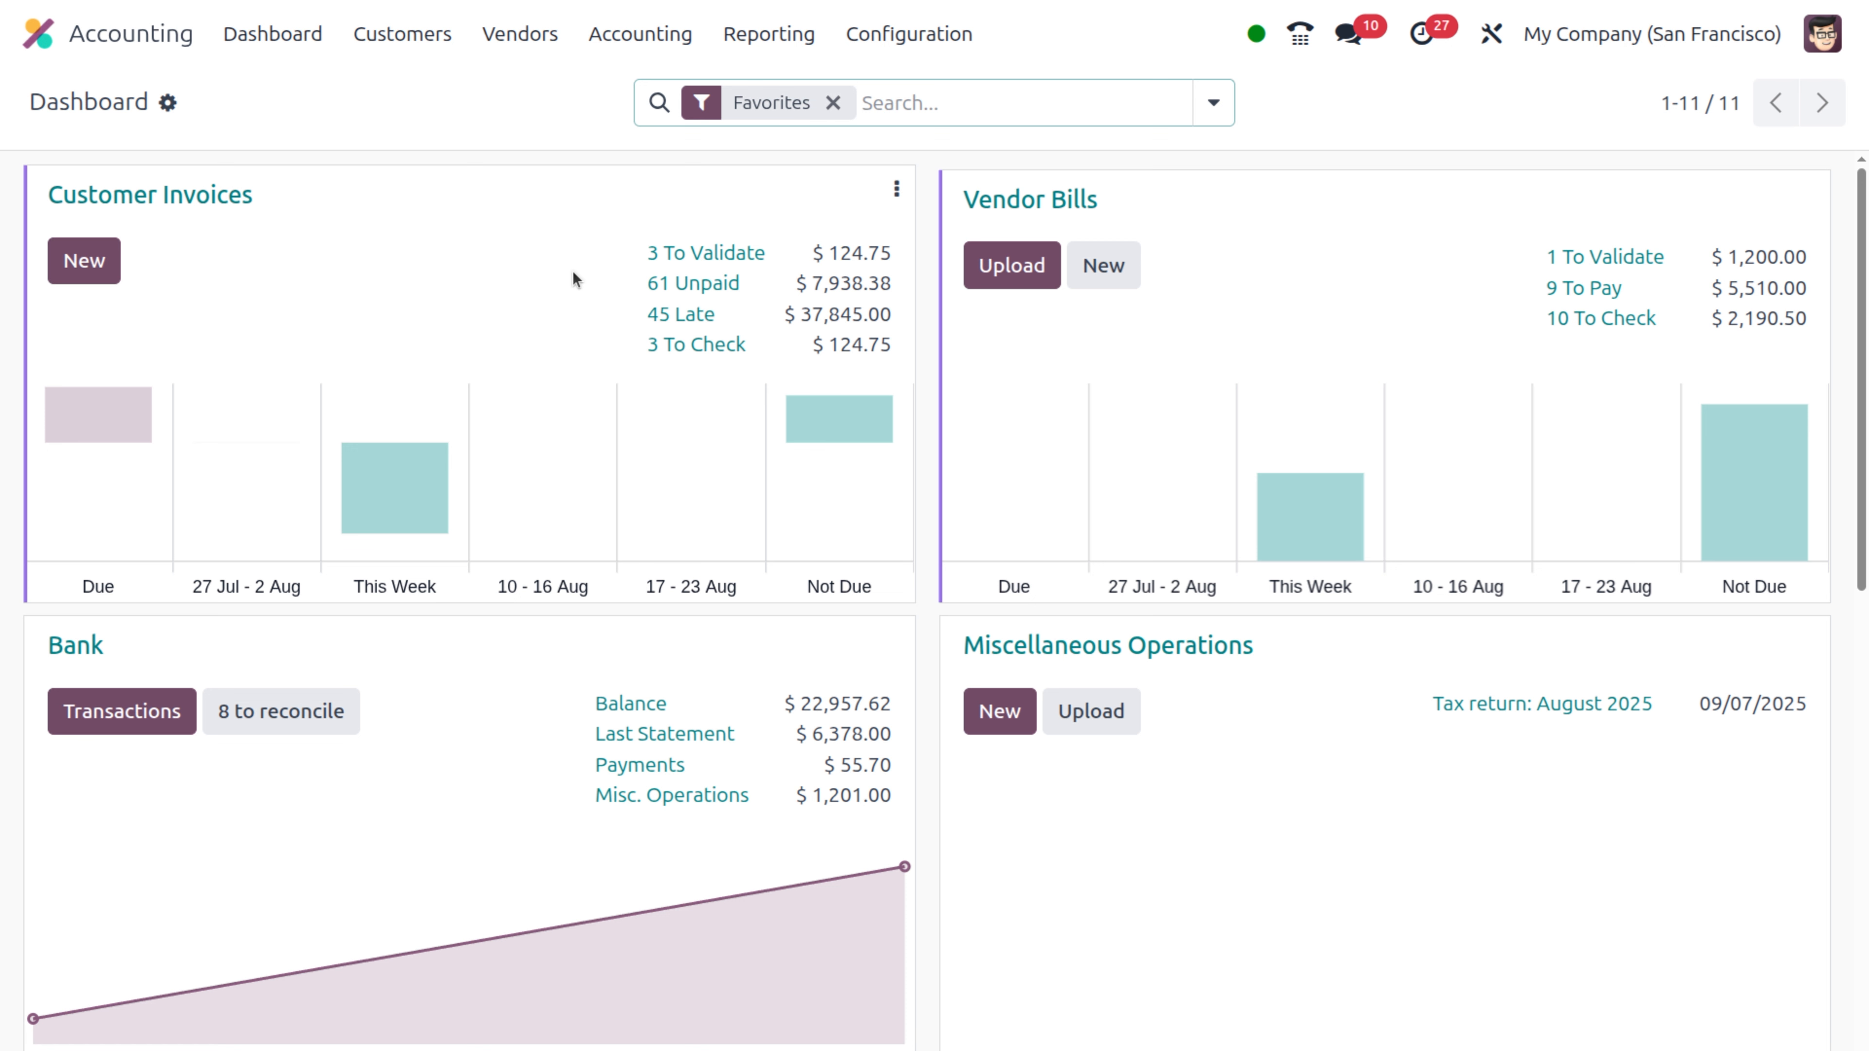
pyautogui.click(916, 42)
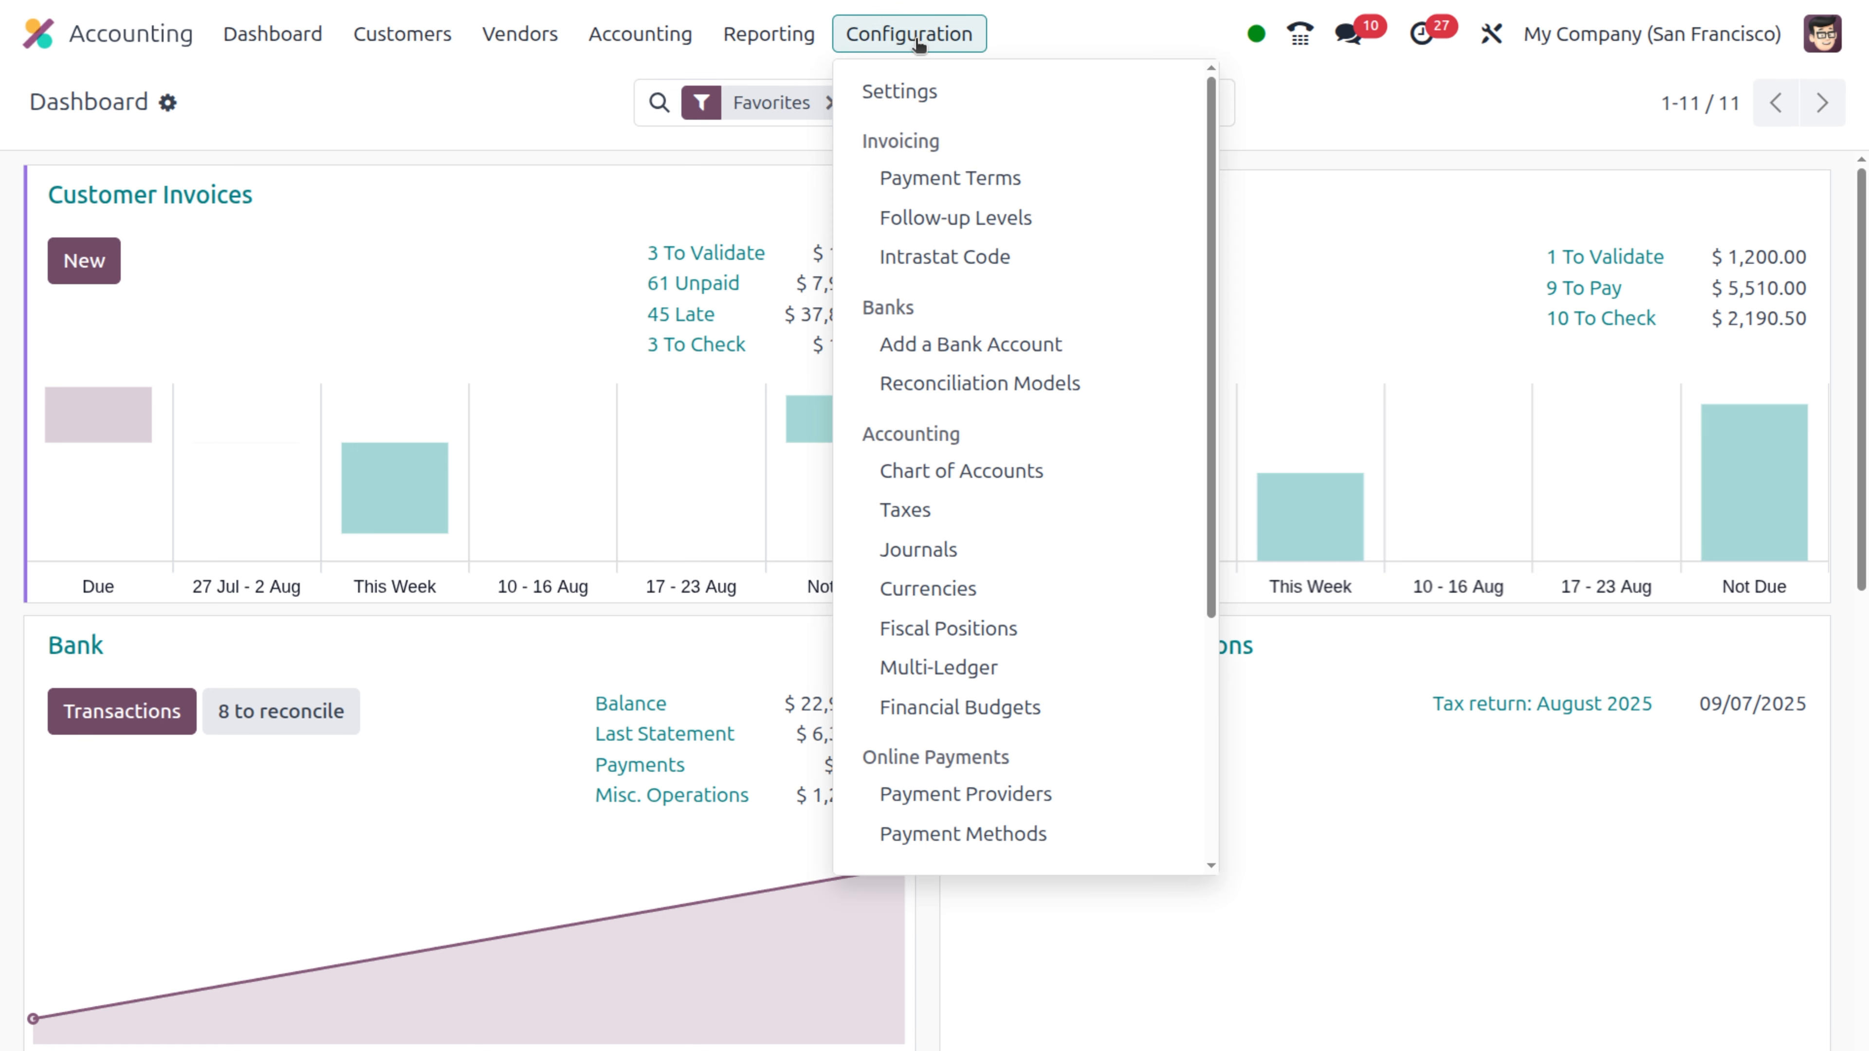
pyautogui.click(927, 92)
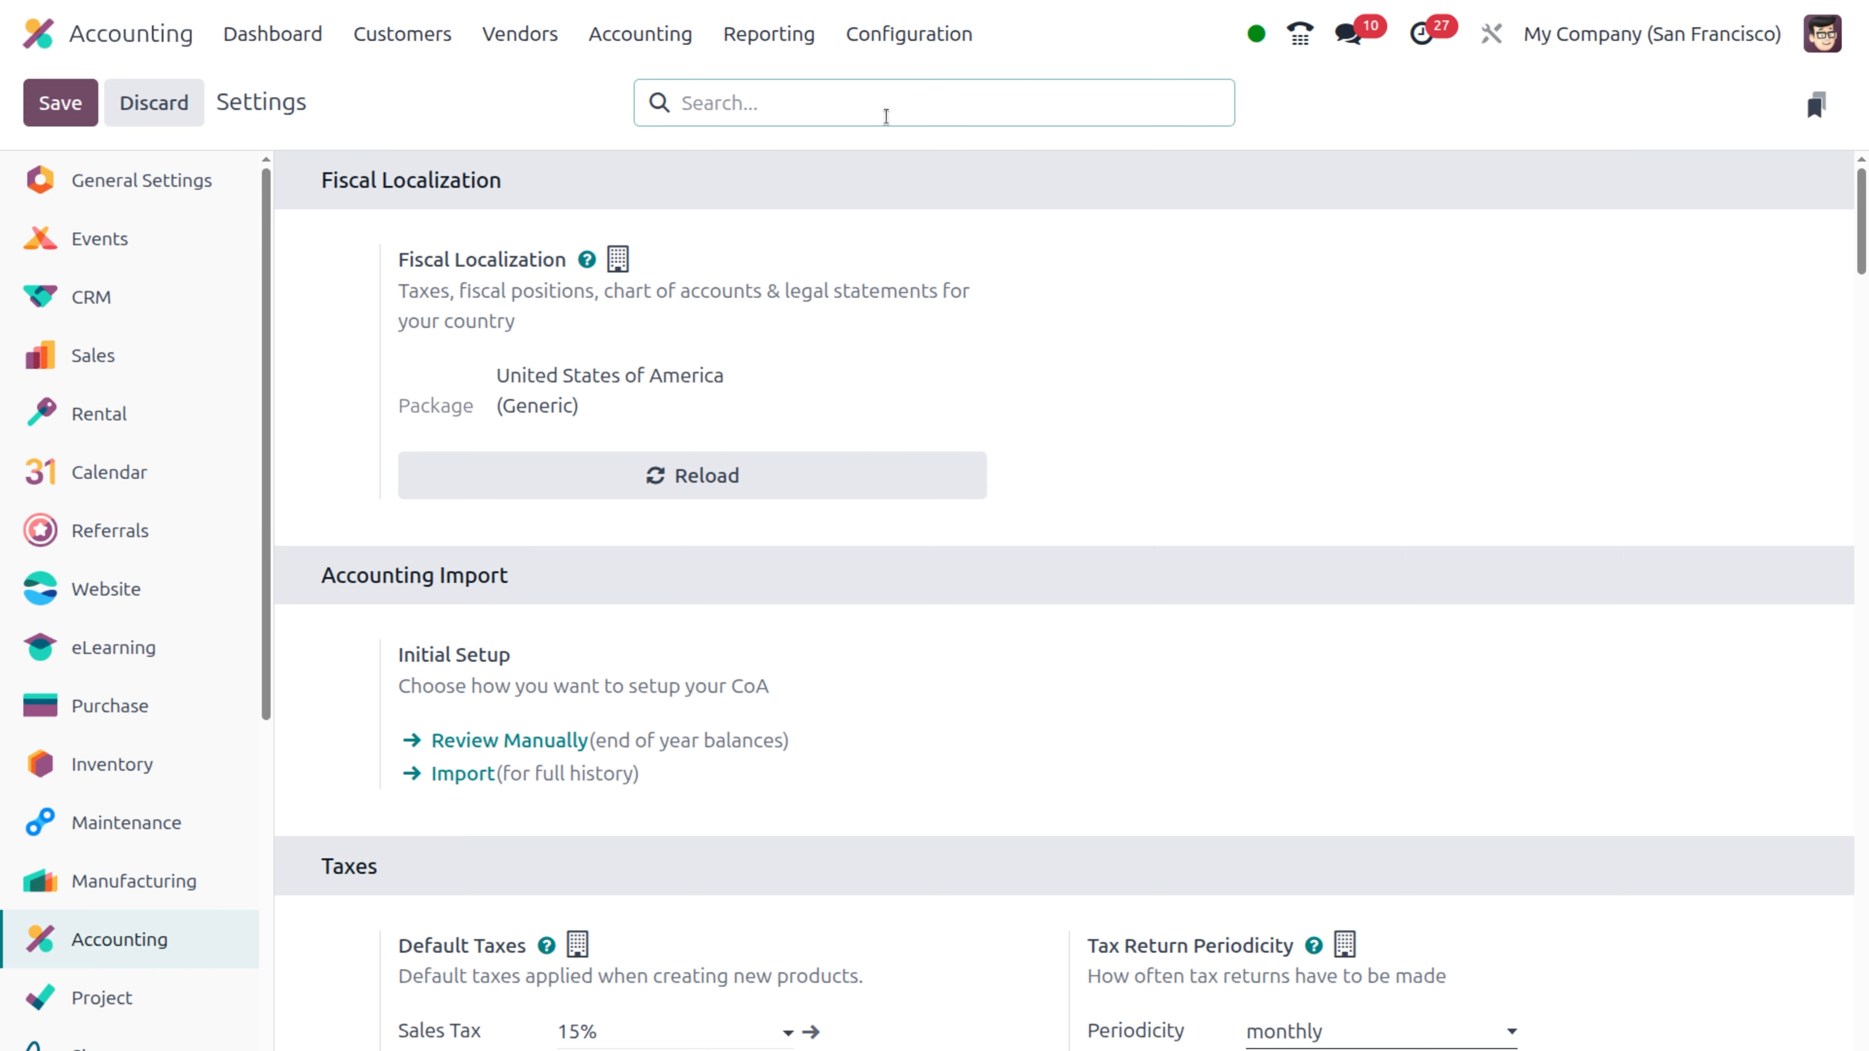
pyautogui.write('pur')
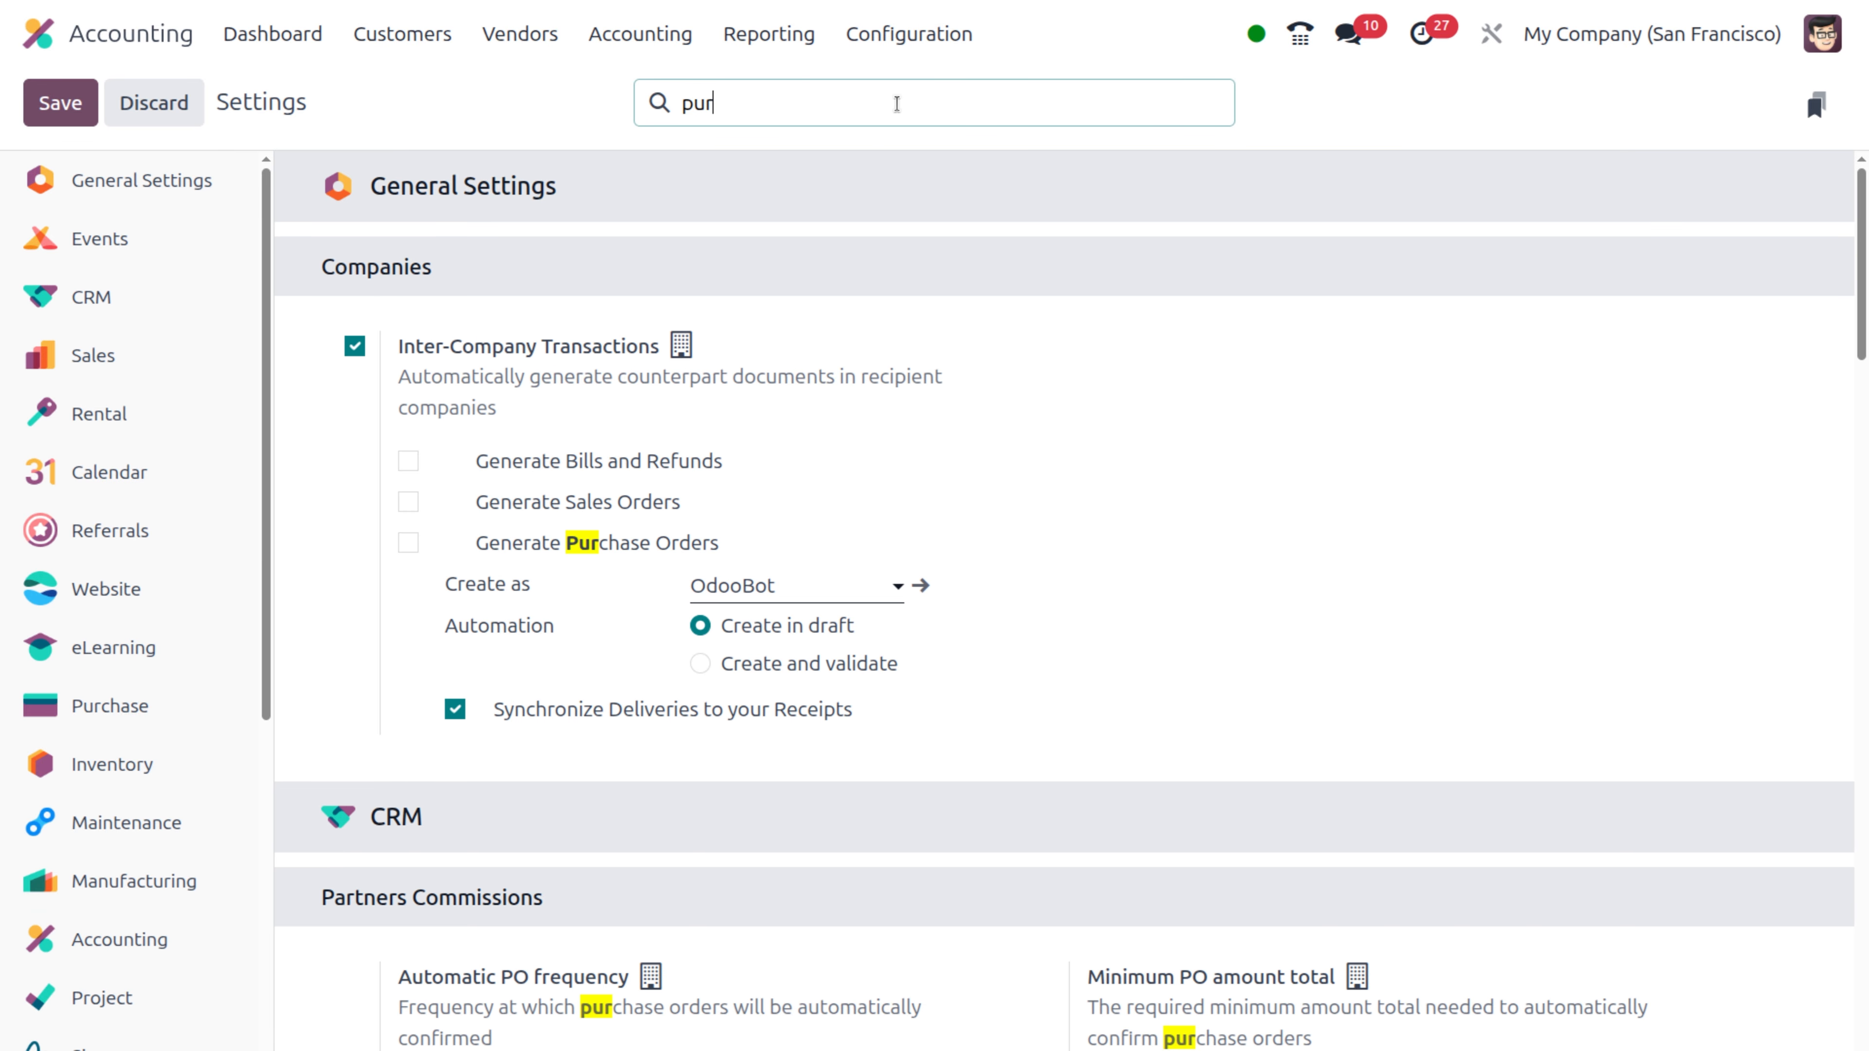
pyautogui.write('chase re')
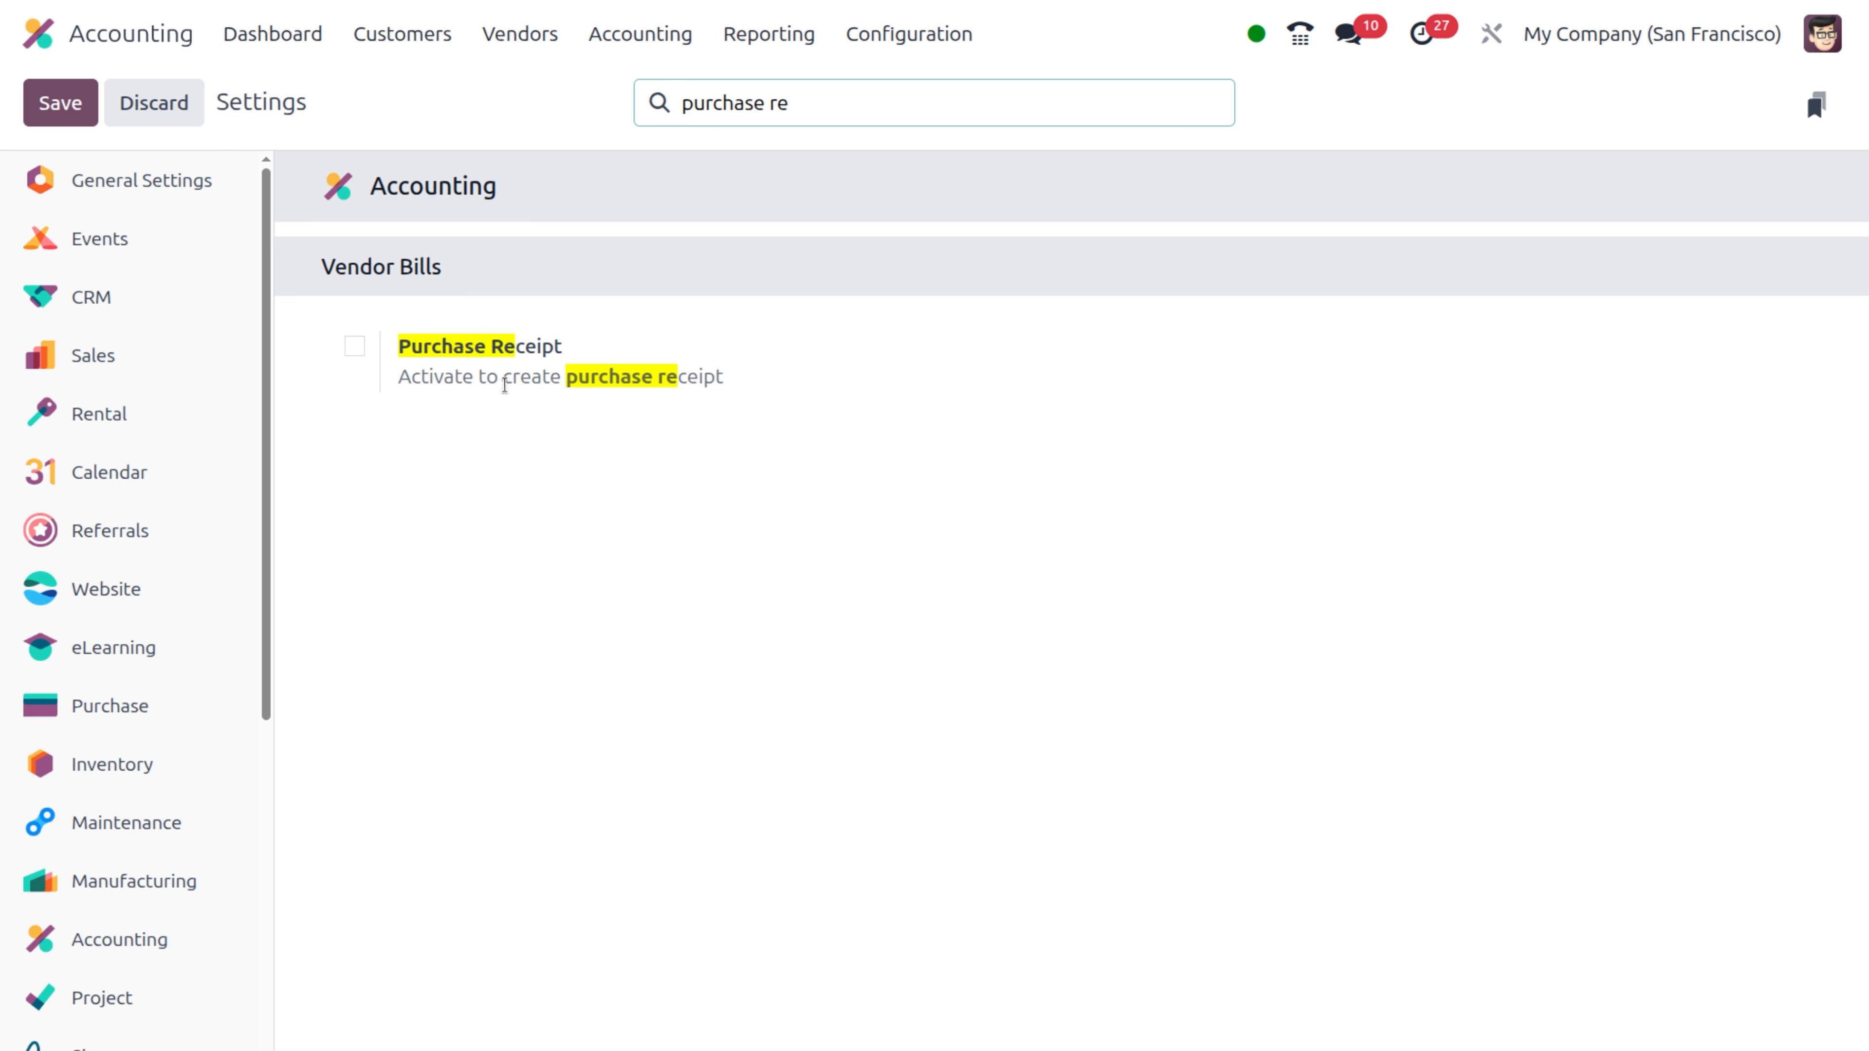
pyautogui.click(355, 346)
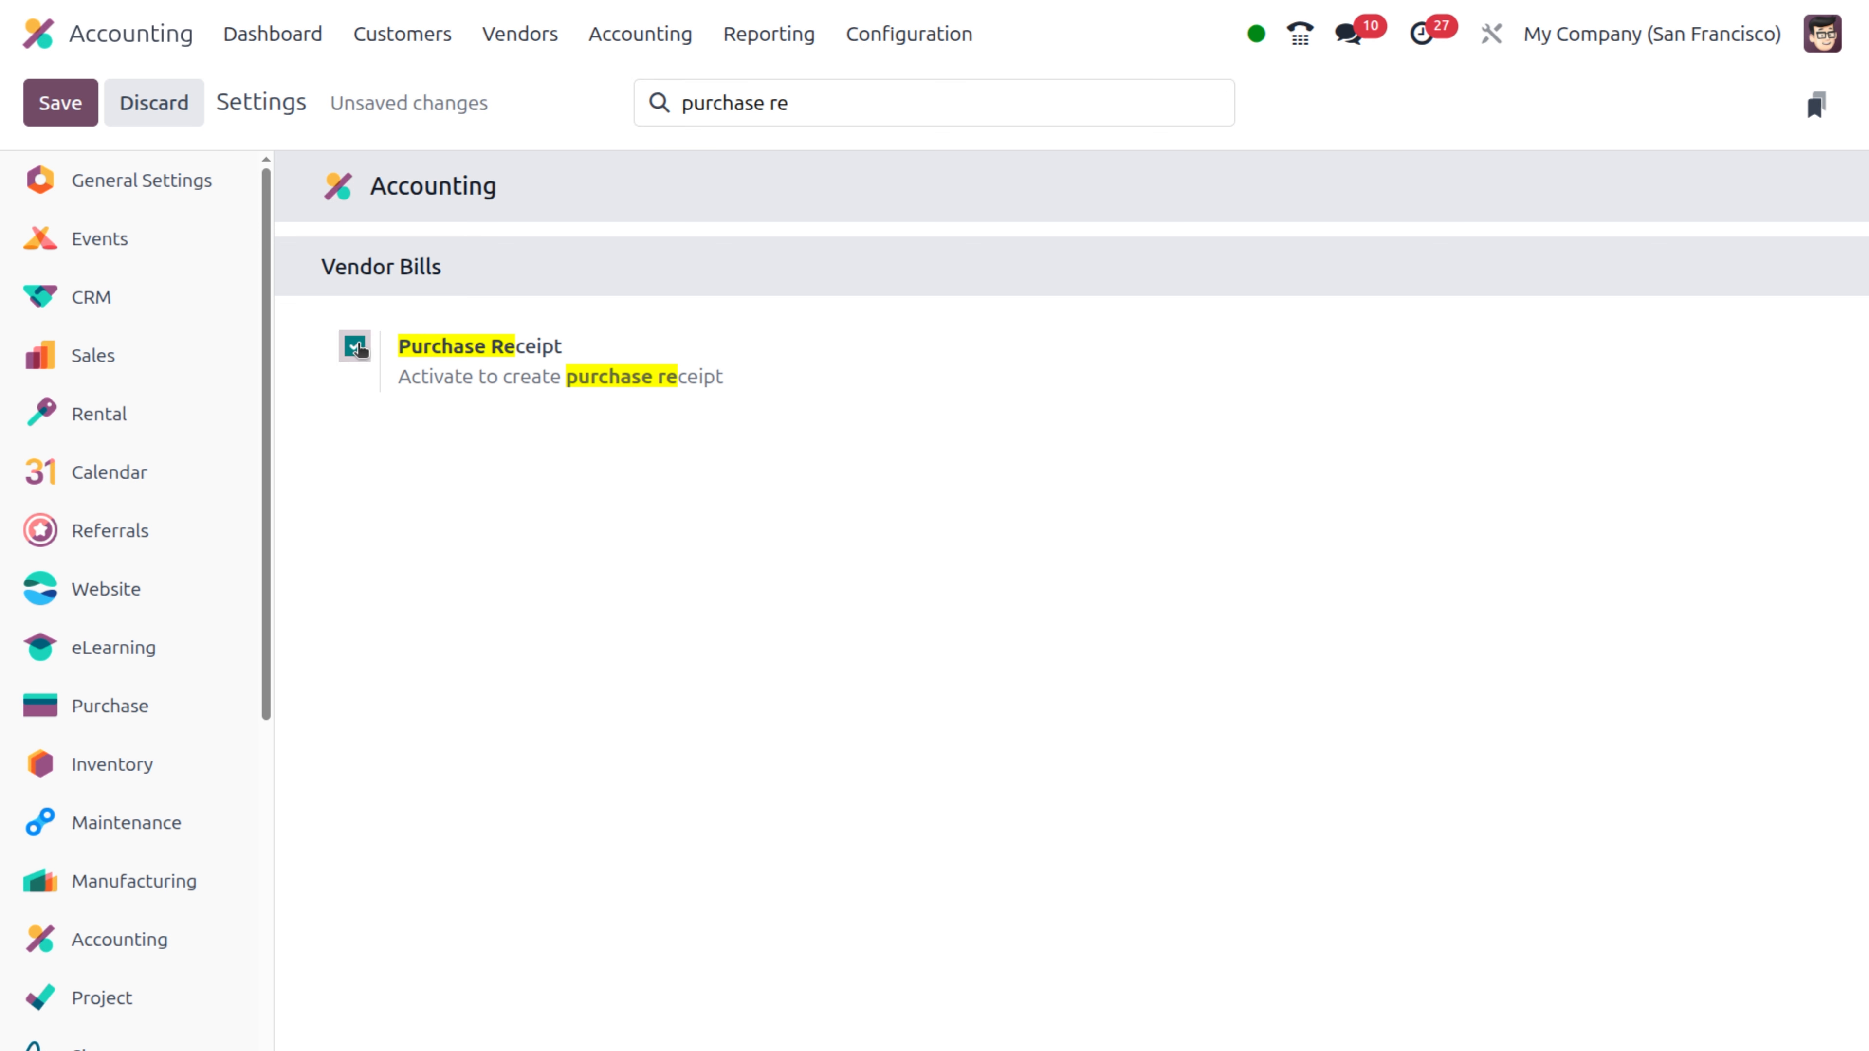
pyautogui.click(56, 107)
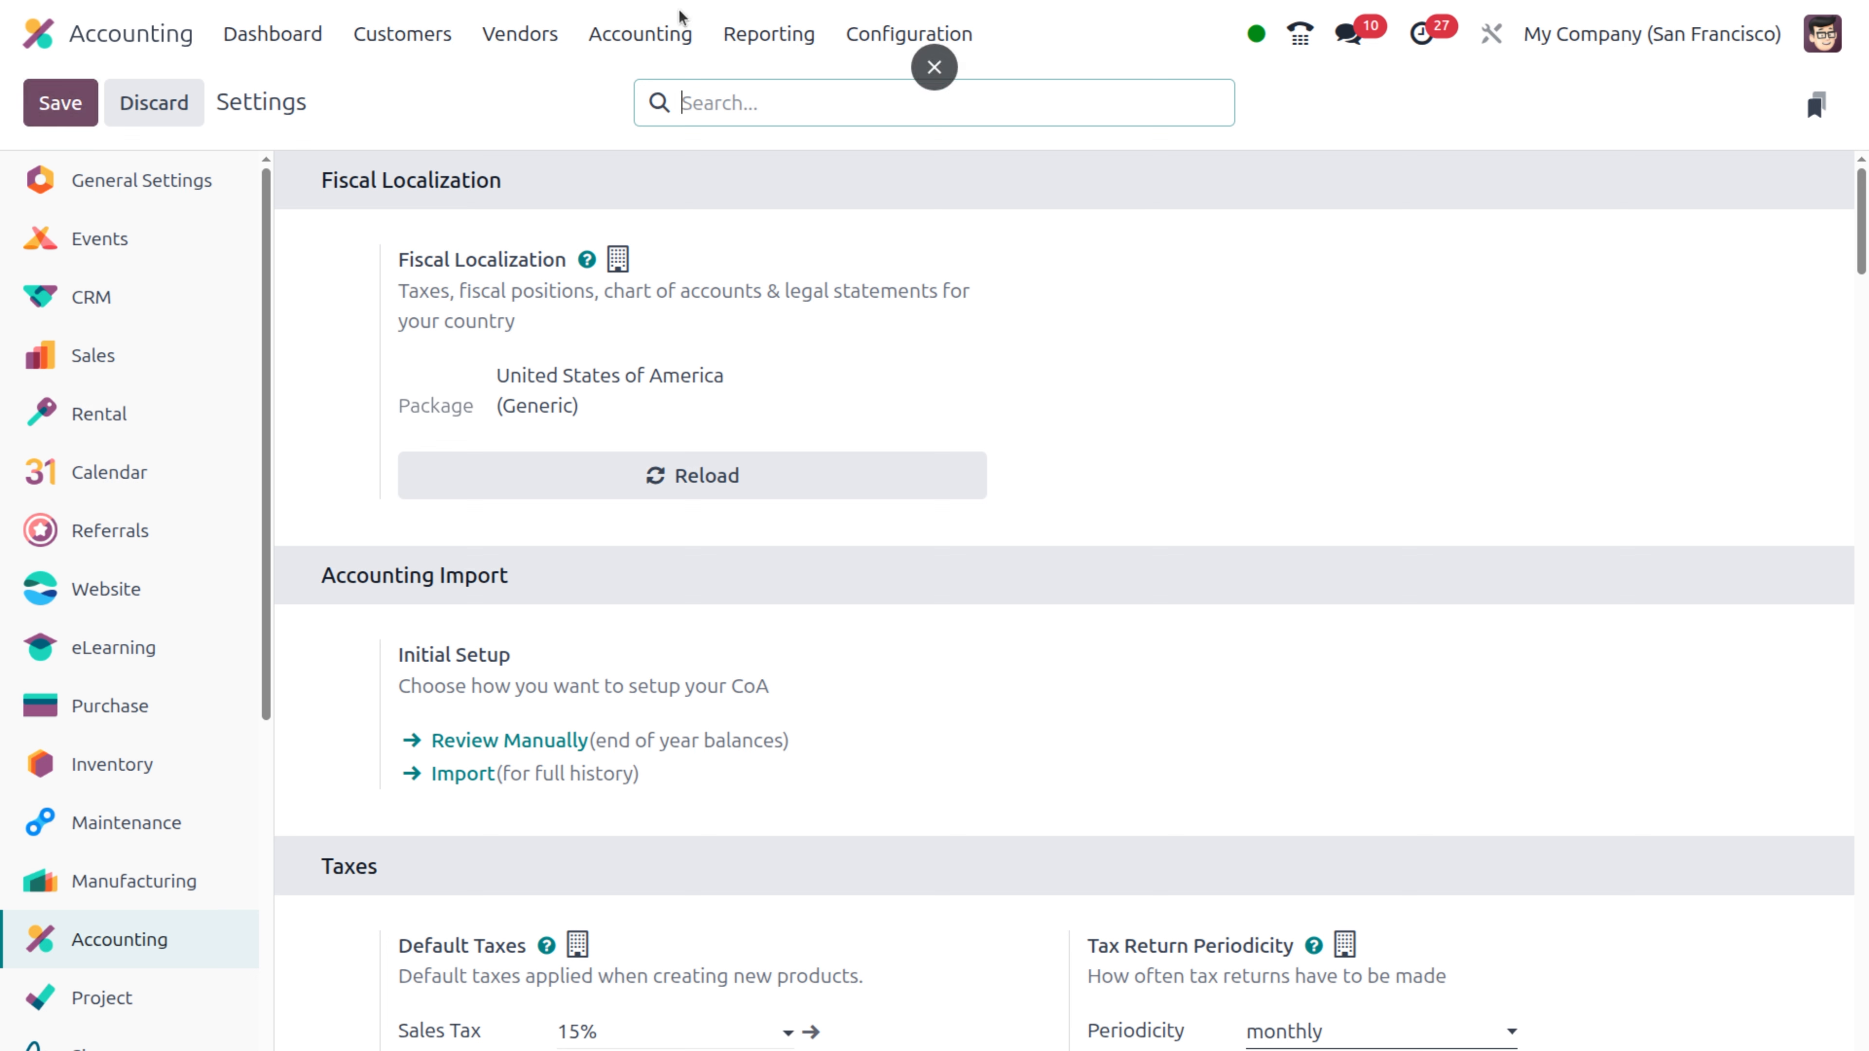
# Create a new vendor purchase receipt and set its vendor to Azure Interior
pyautogui.click(503, 33)
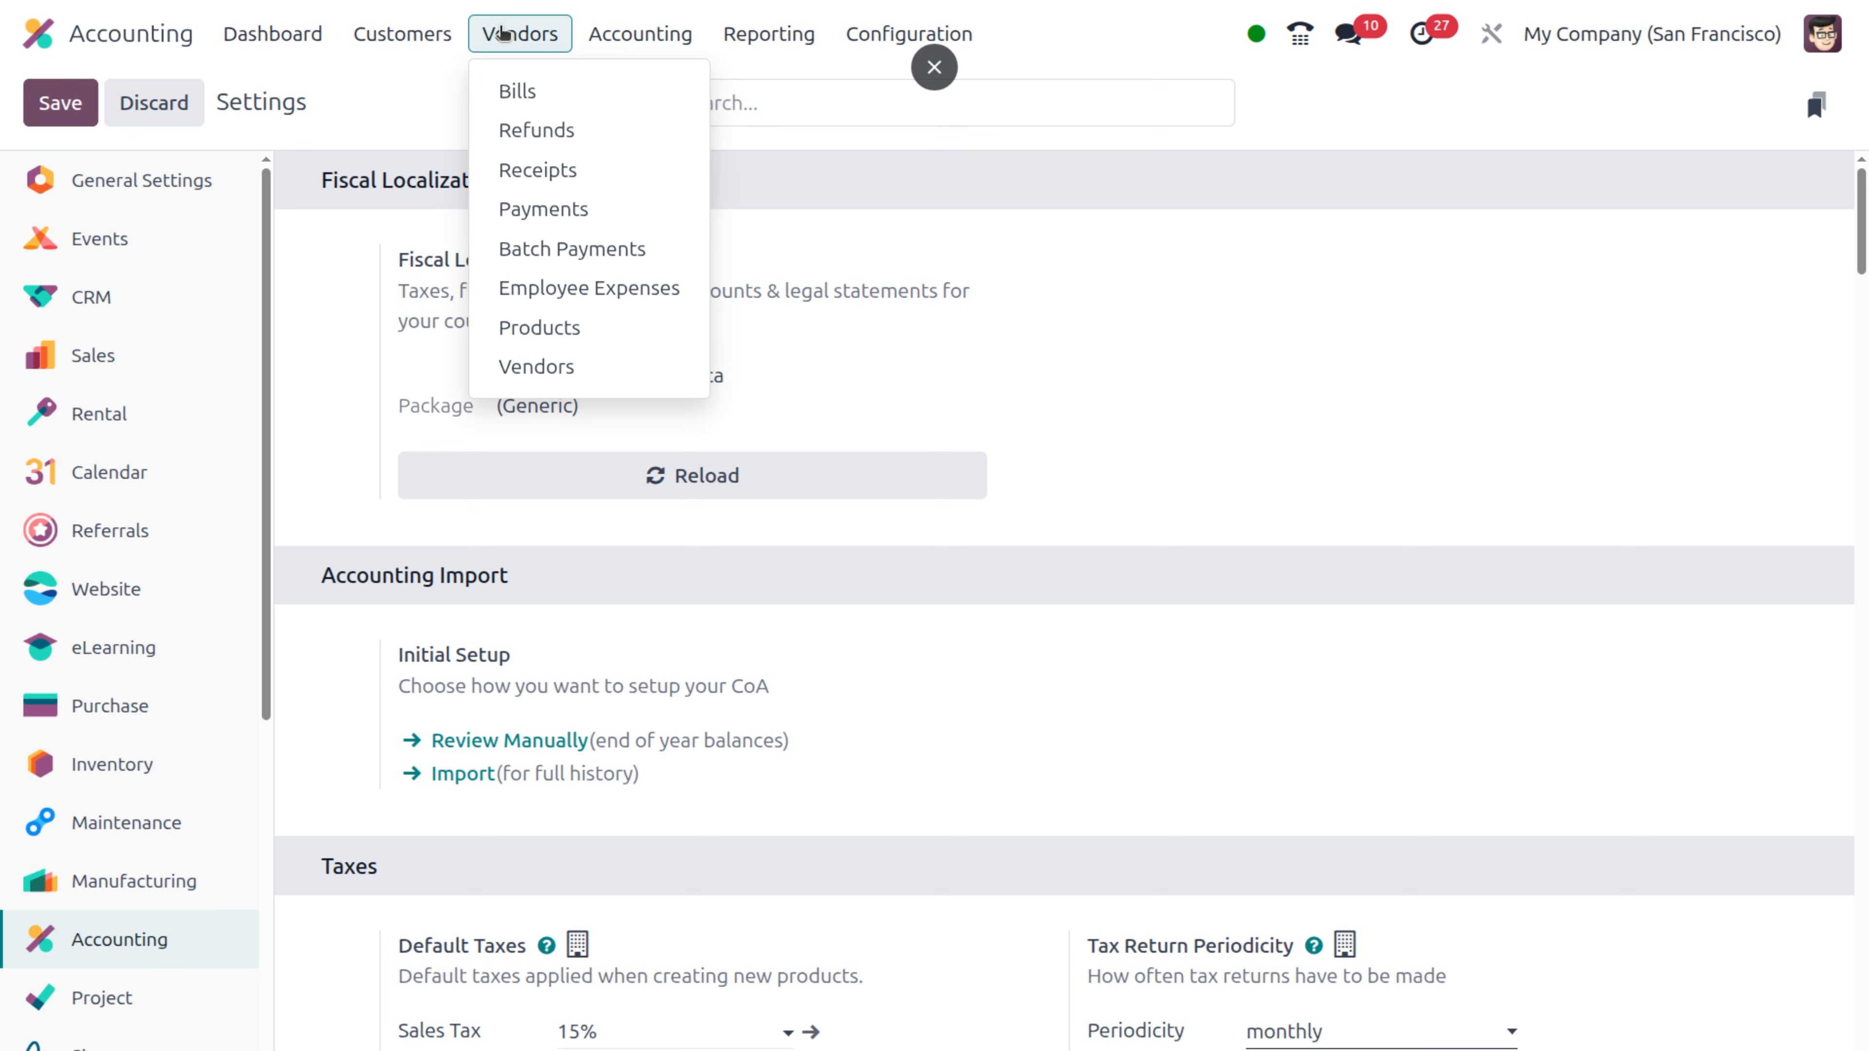
pyautogui.click(559, 175)
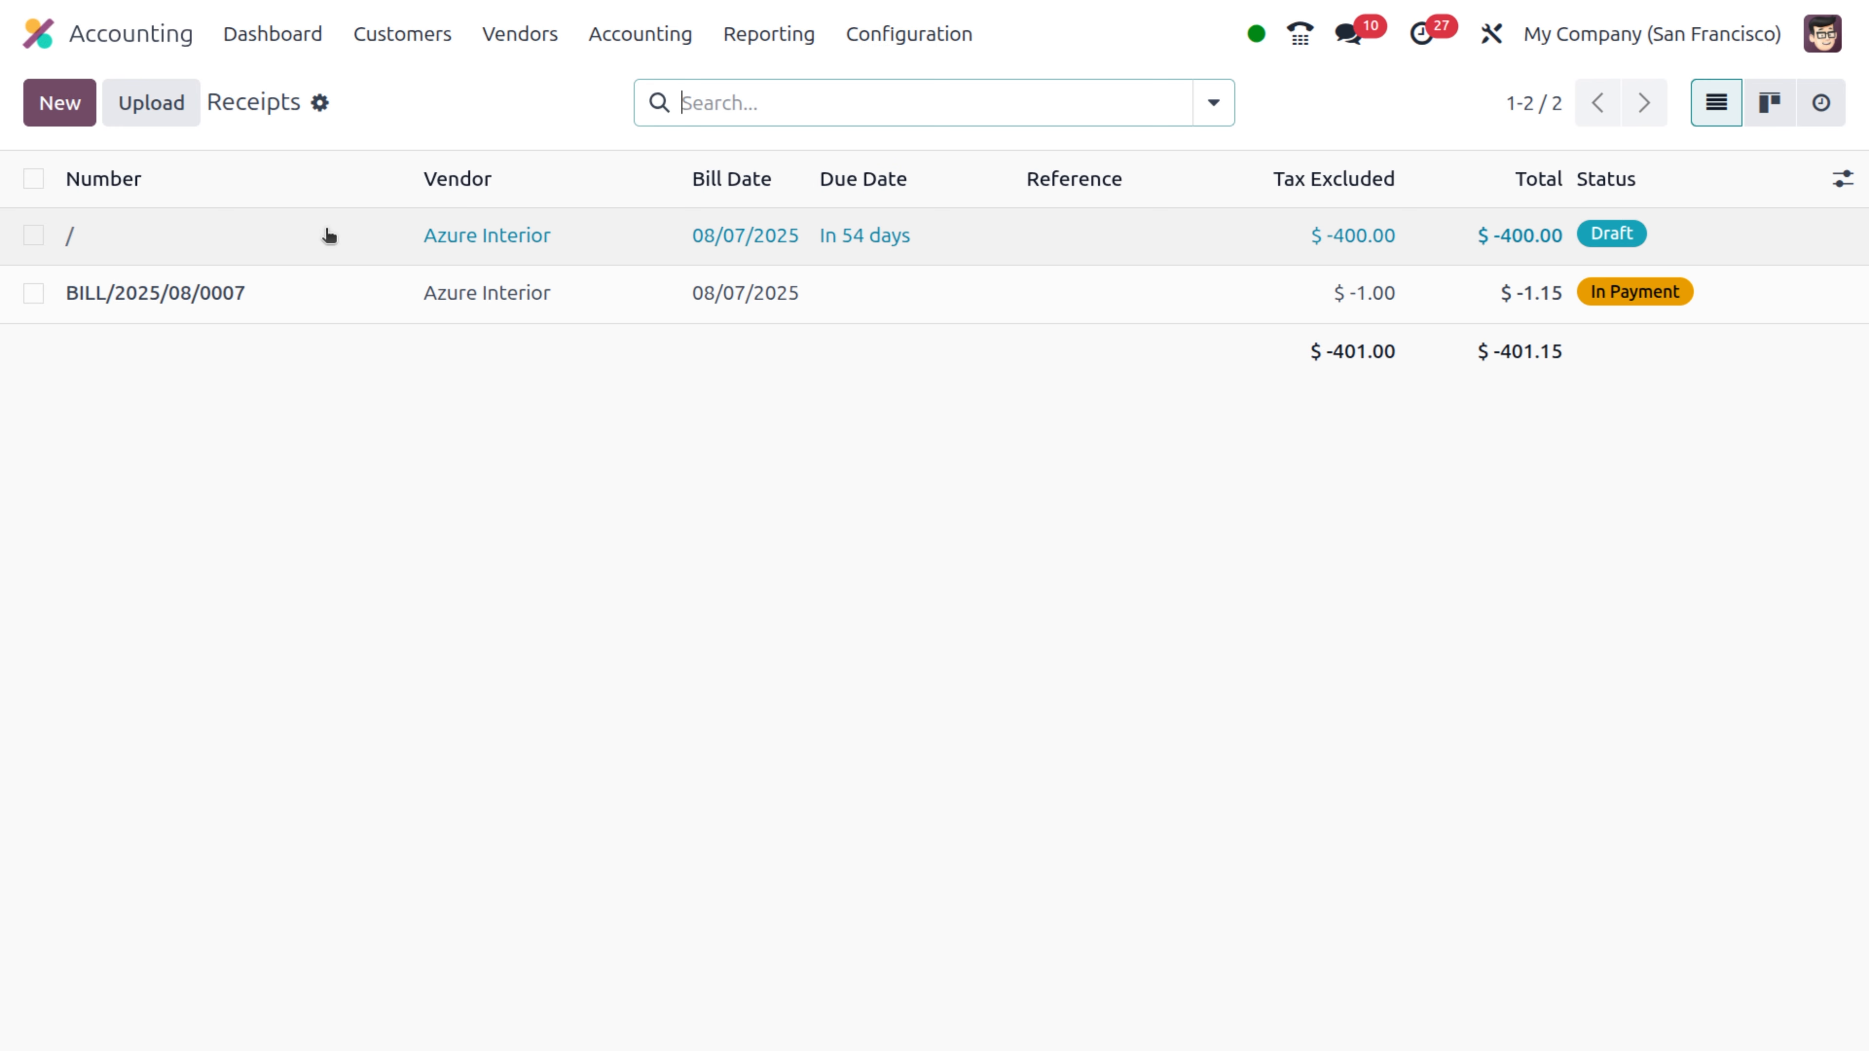
pyautogui.click(81, 107)
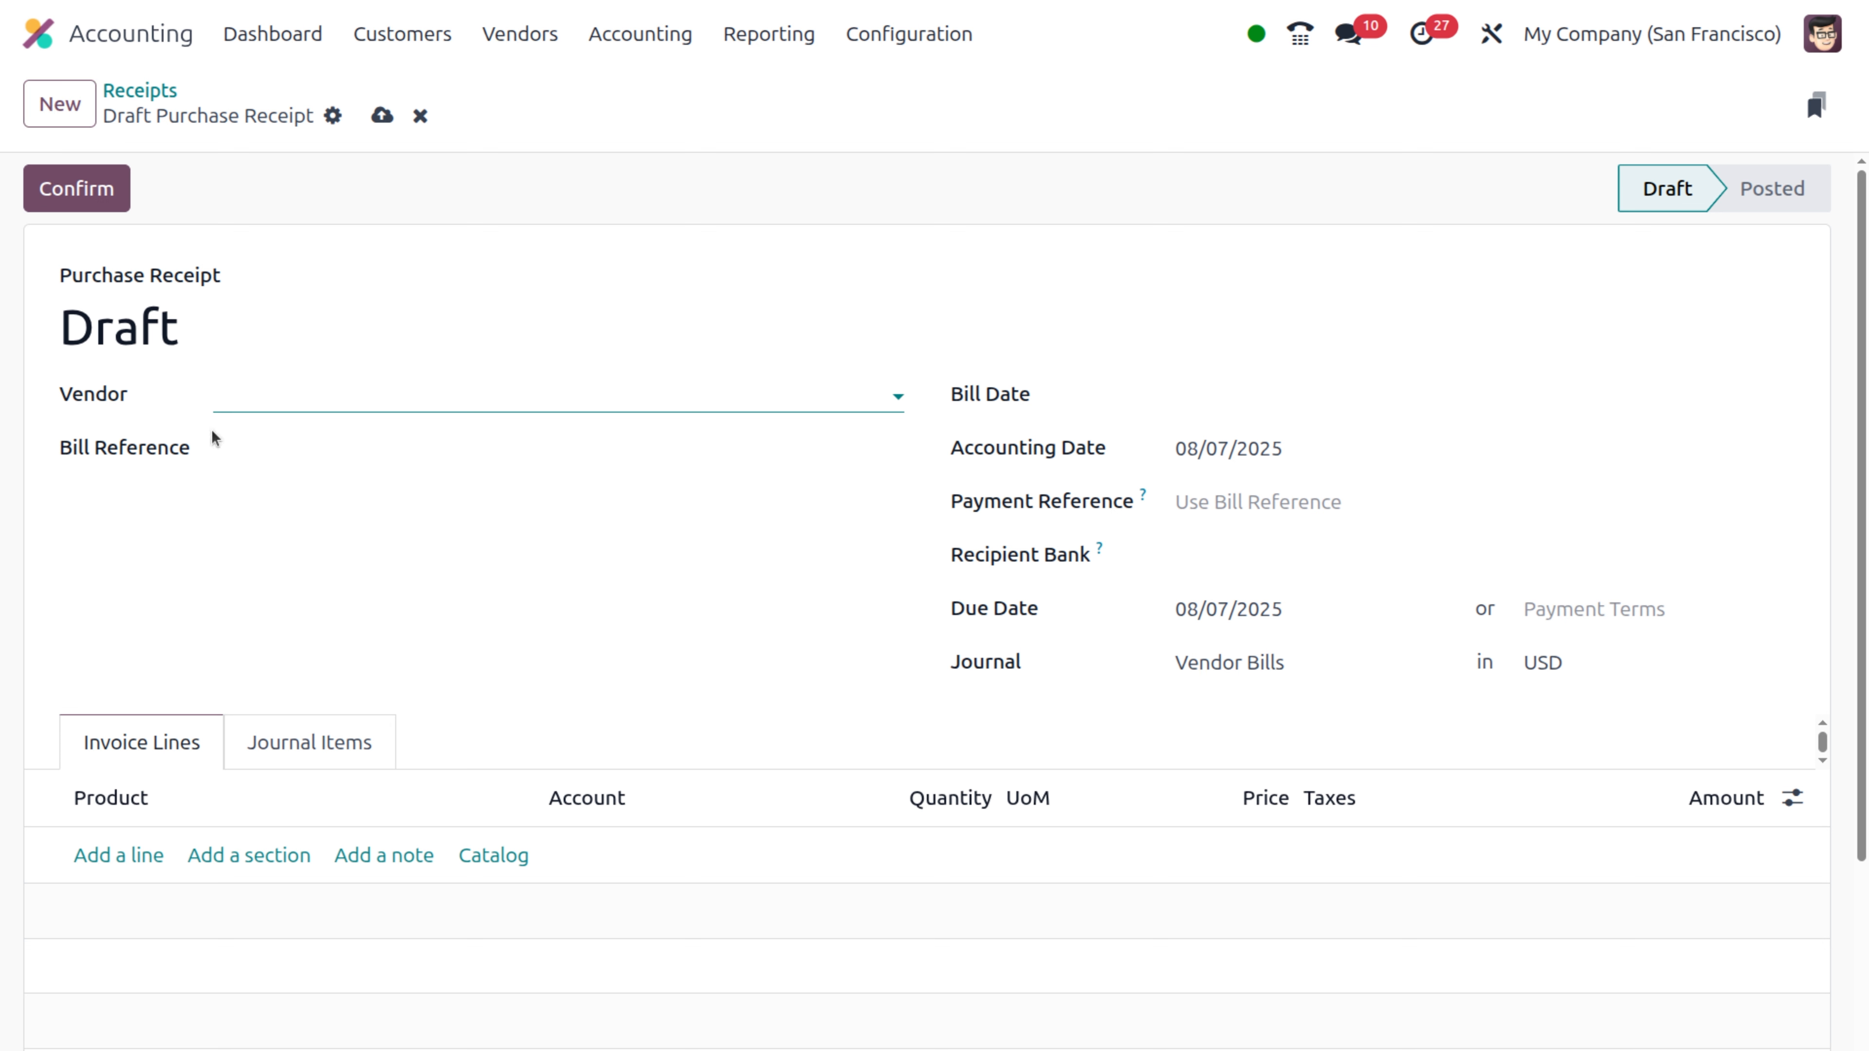
pyautogui.click(256, 396)
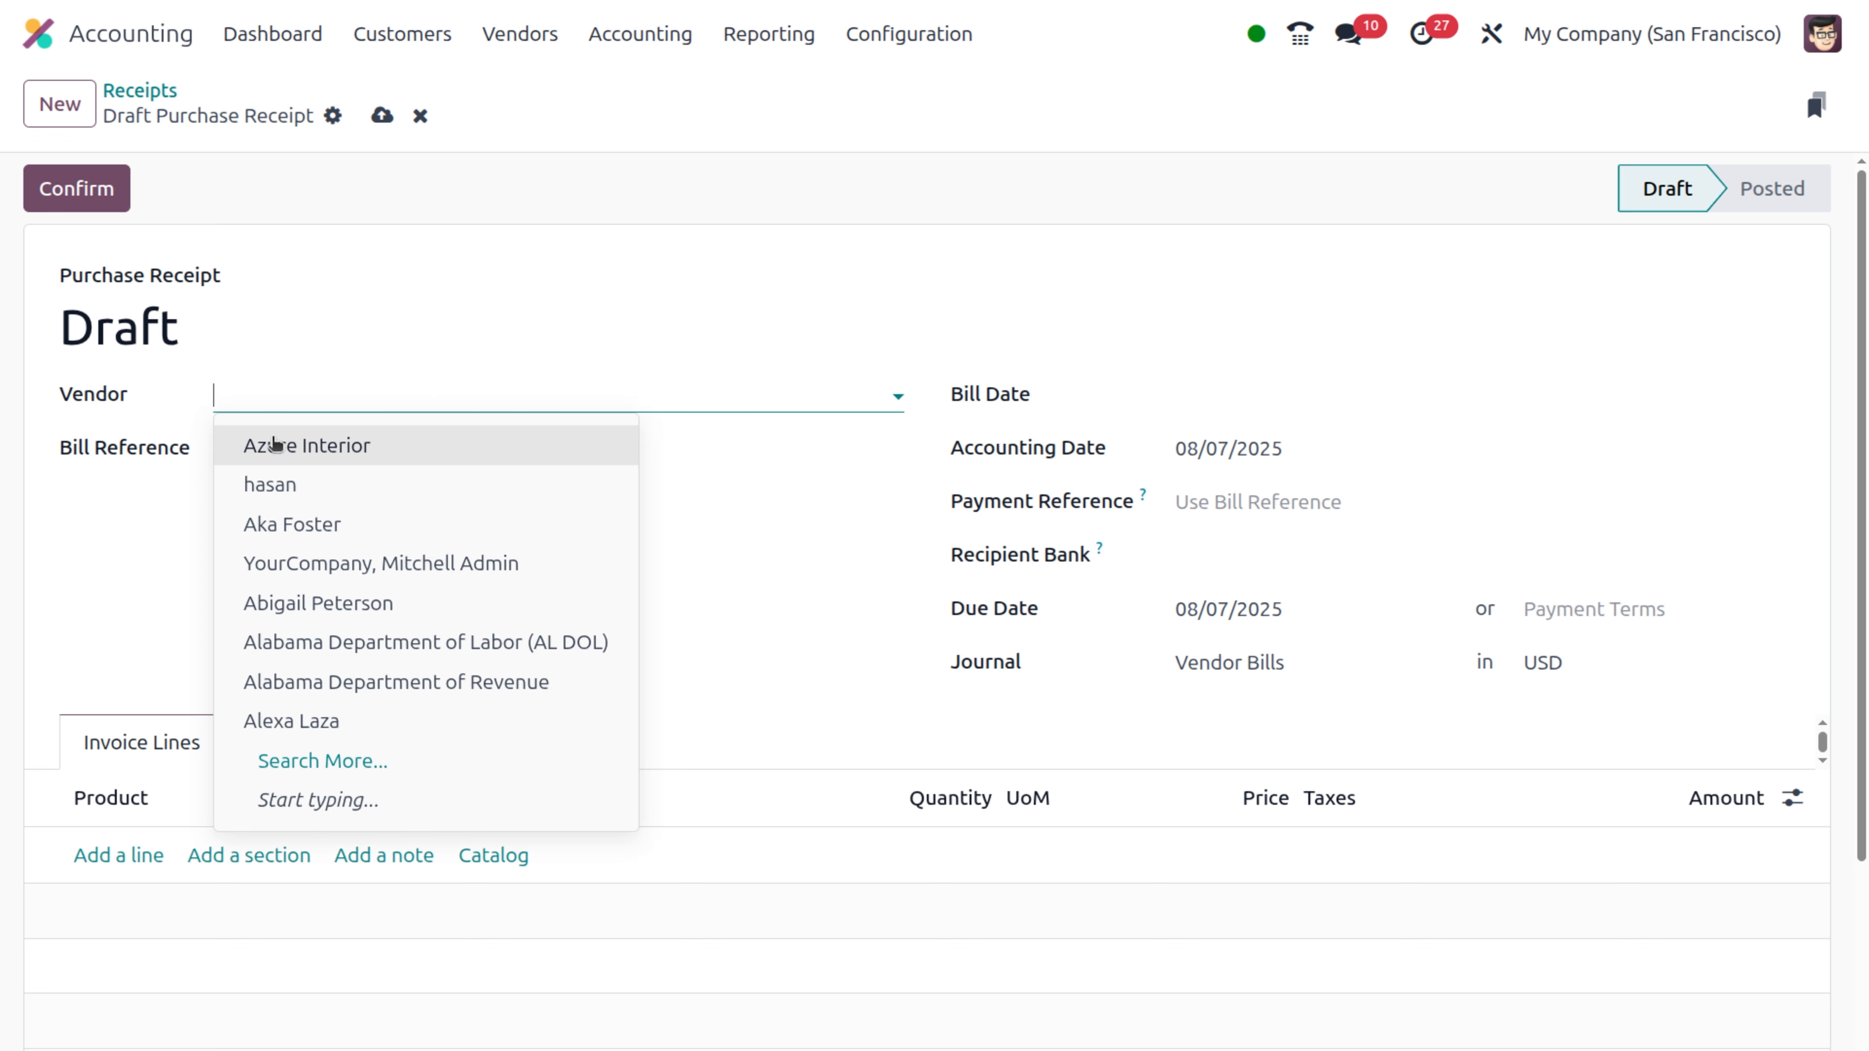
pyautogui.click(271, 440)
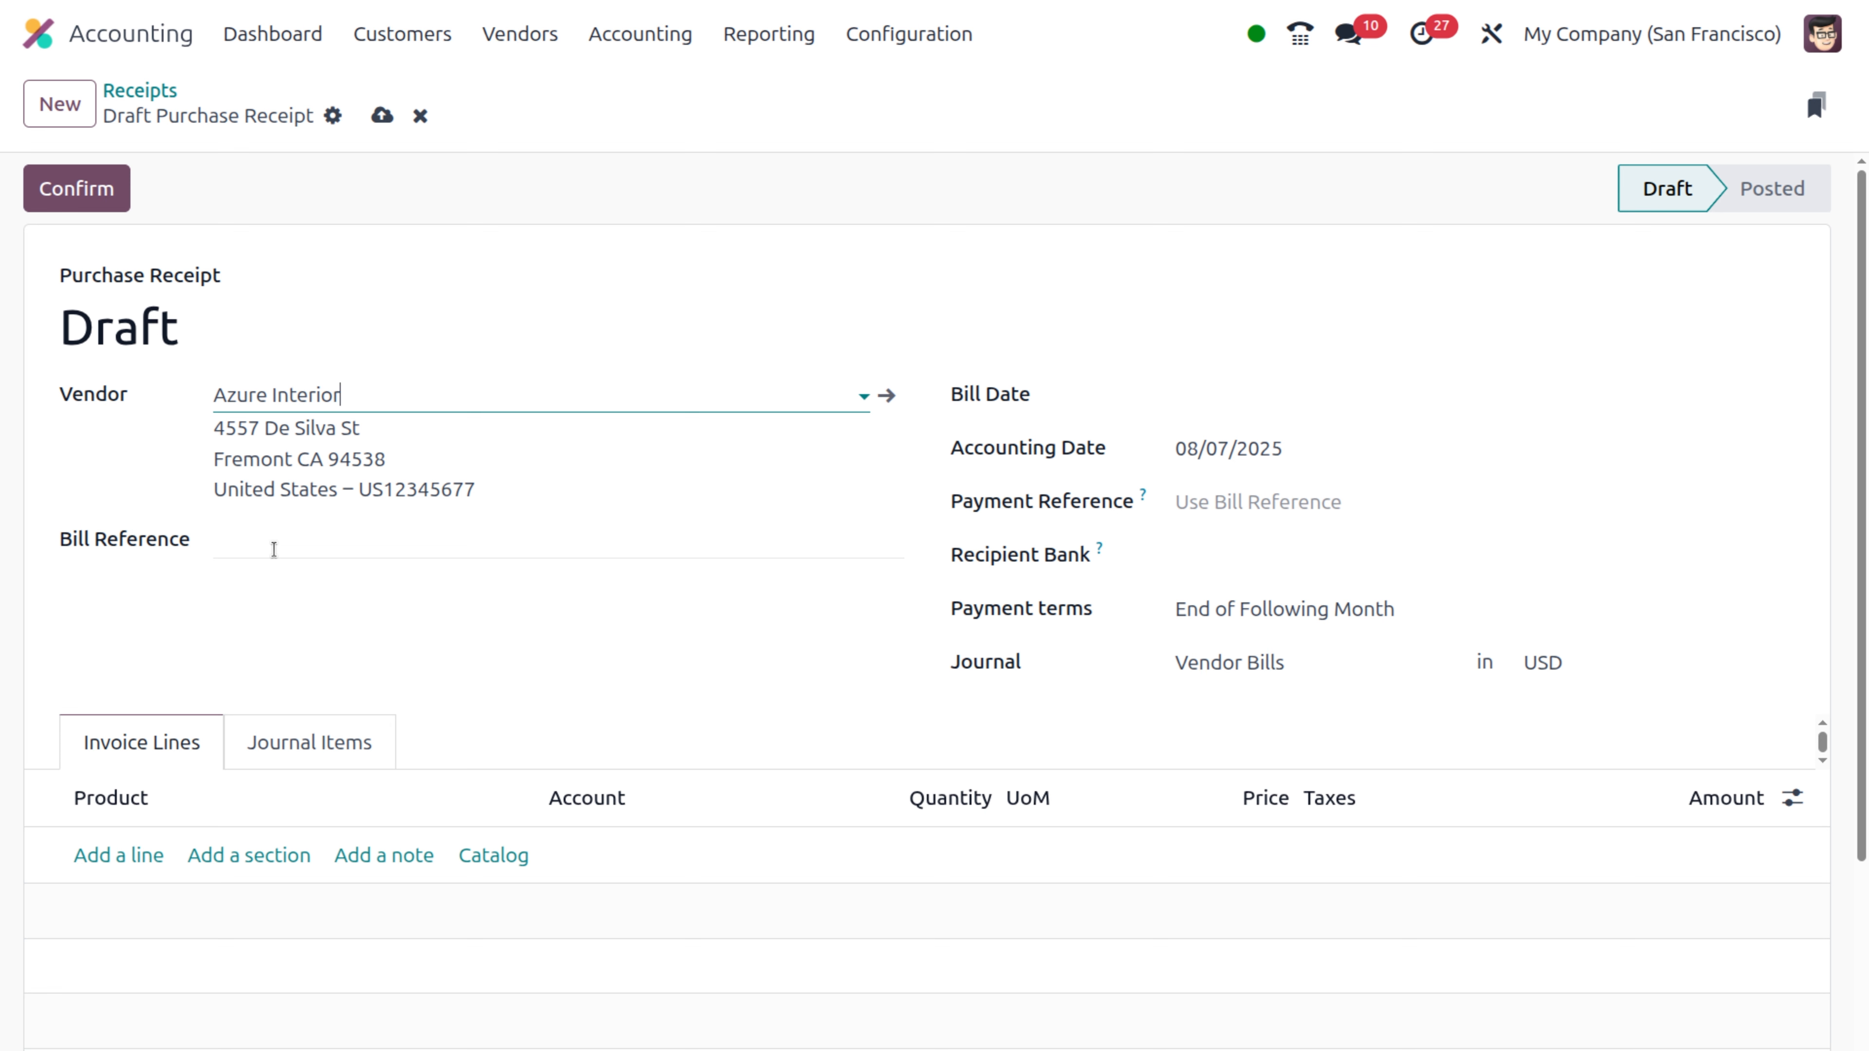
# Set the receipt's bill date to 08/07/2025 and check the available payment terms without changing the selection
pyautogui.click(1208, 400)
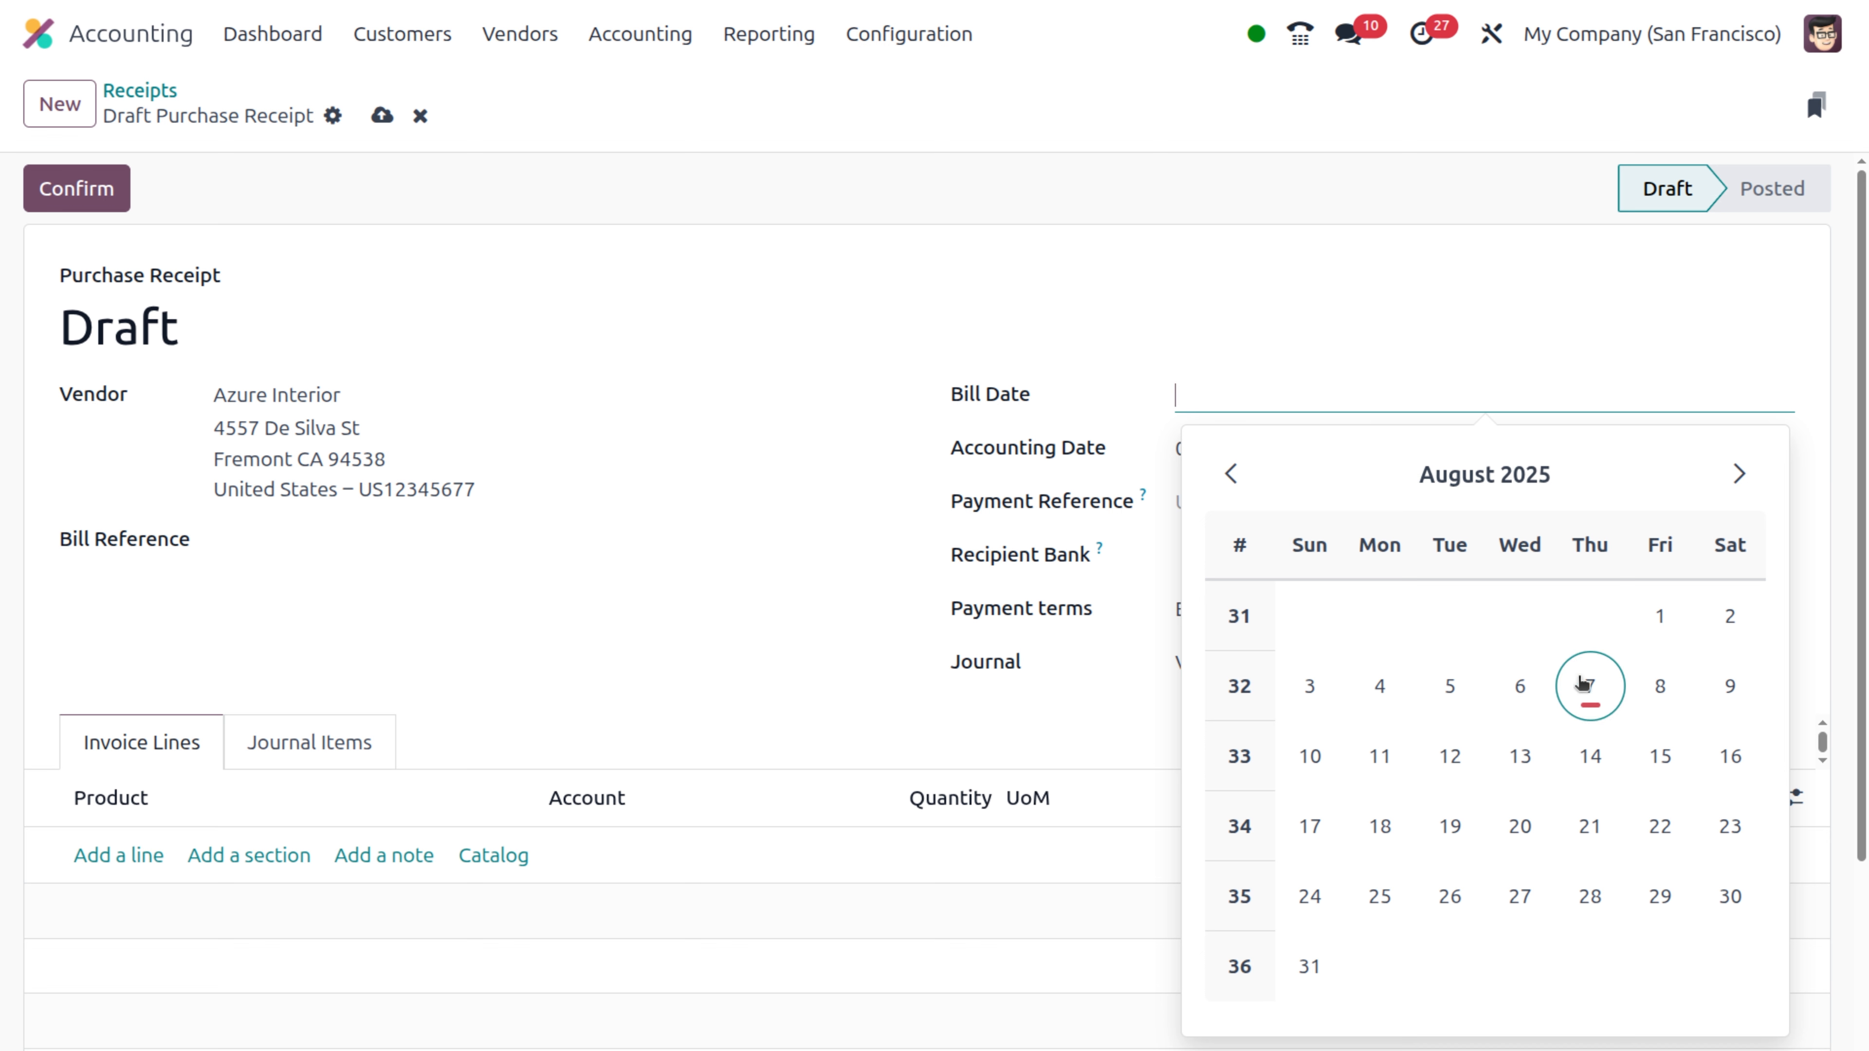
pyautogui.click(1590, 693)
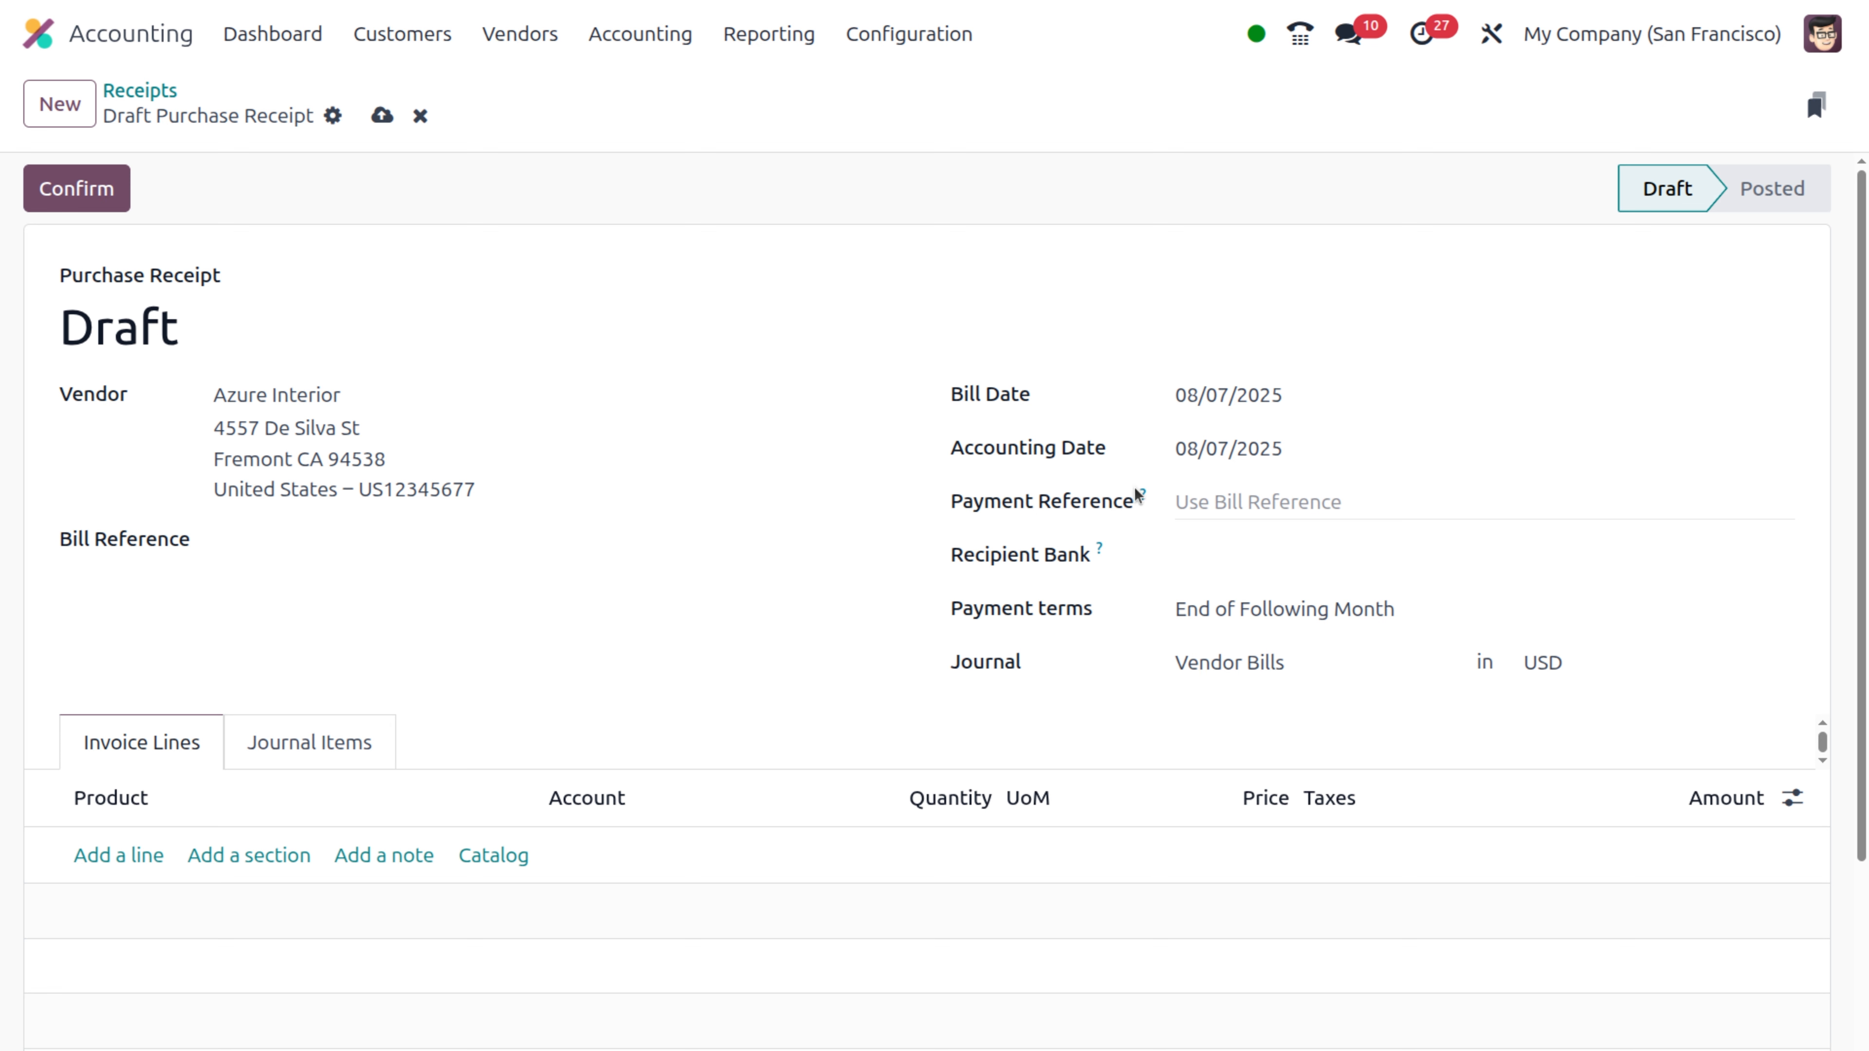
pyautogui.moveTo(1143, 501)
pyautogui.moveTo(1100, 549)
pyautogui.click(1347, 611)
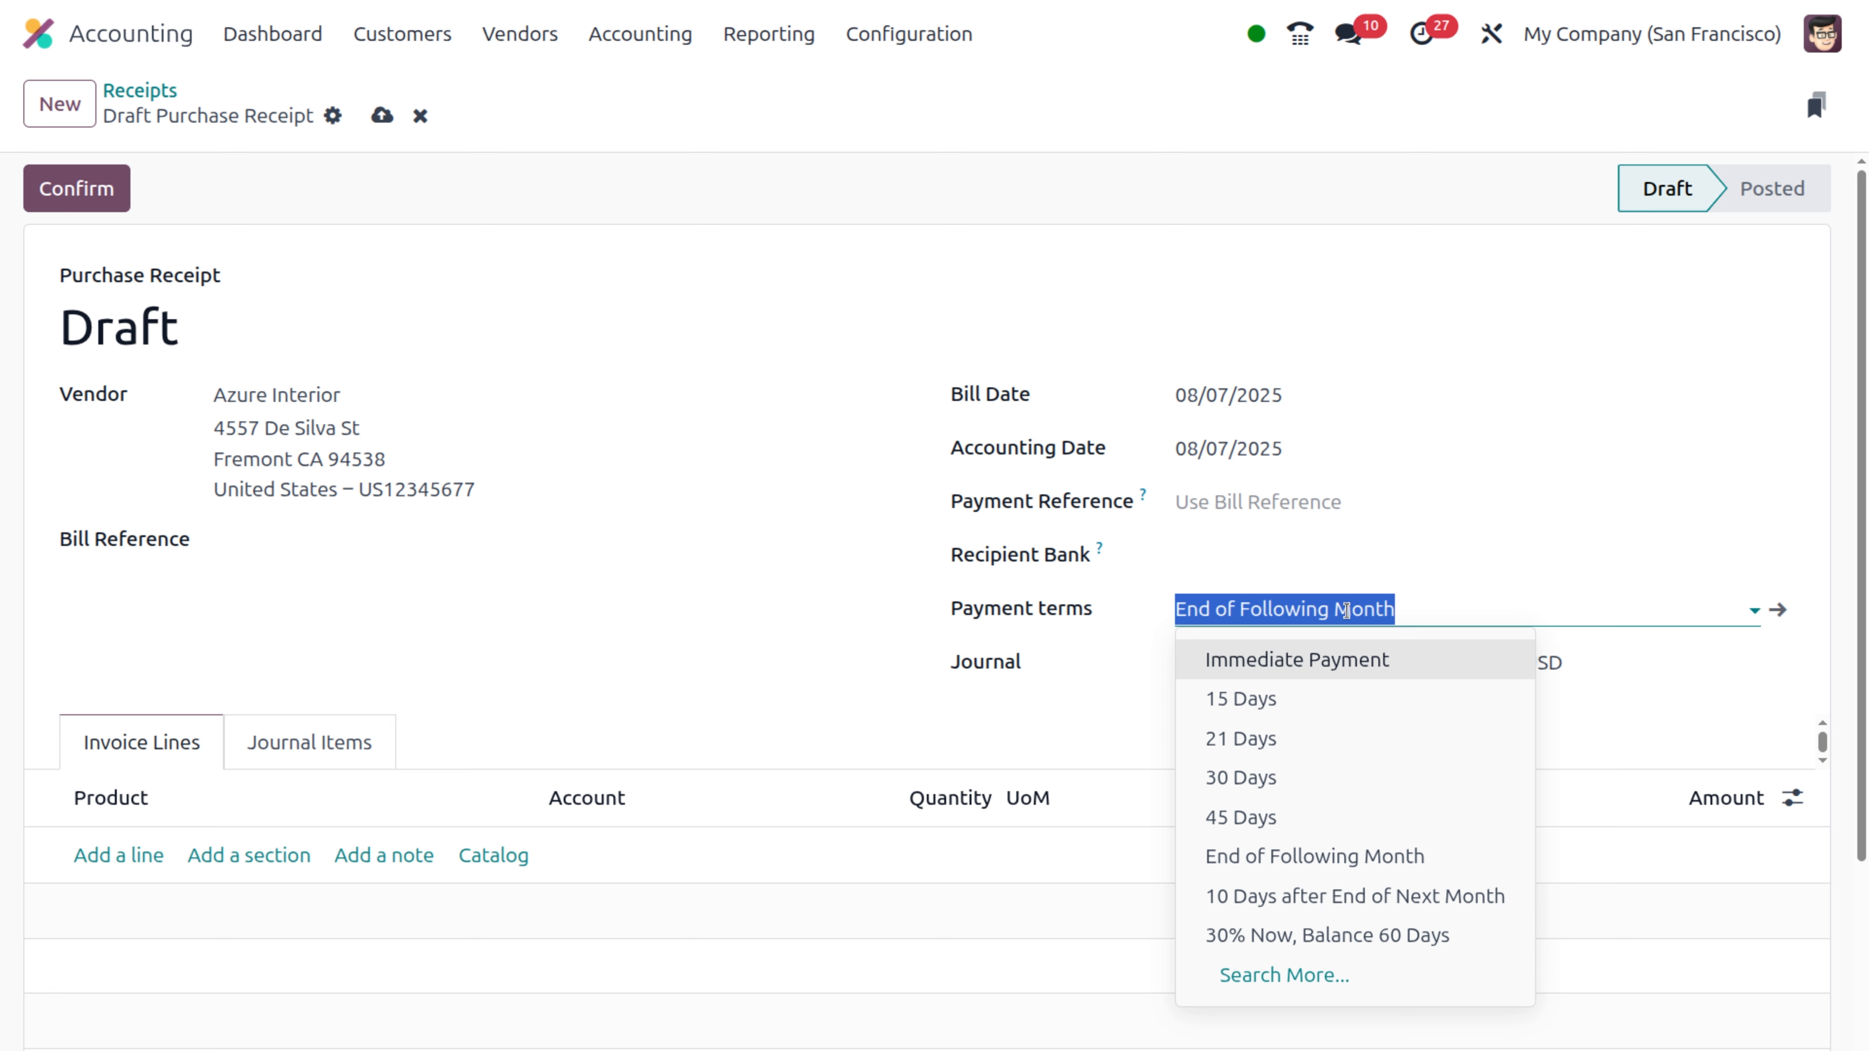
pyautogui.click(1155, 684)
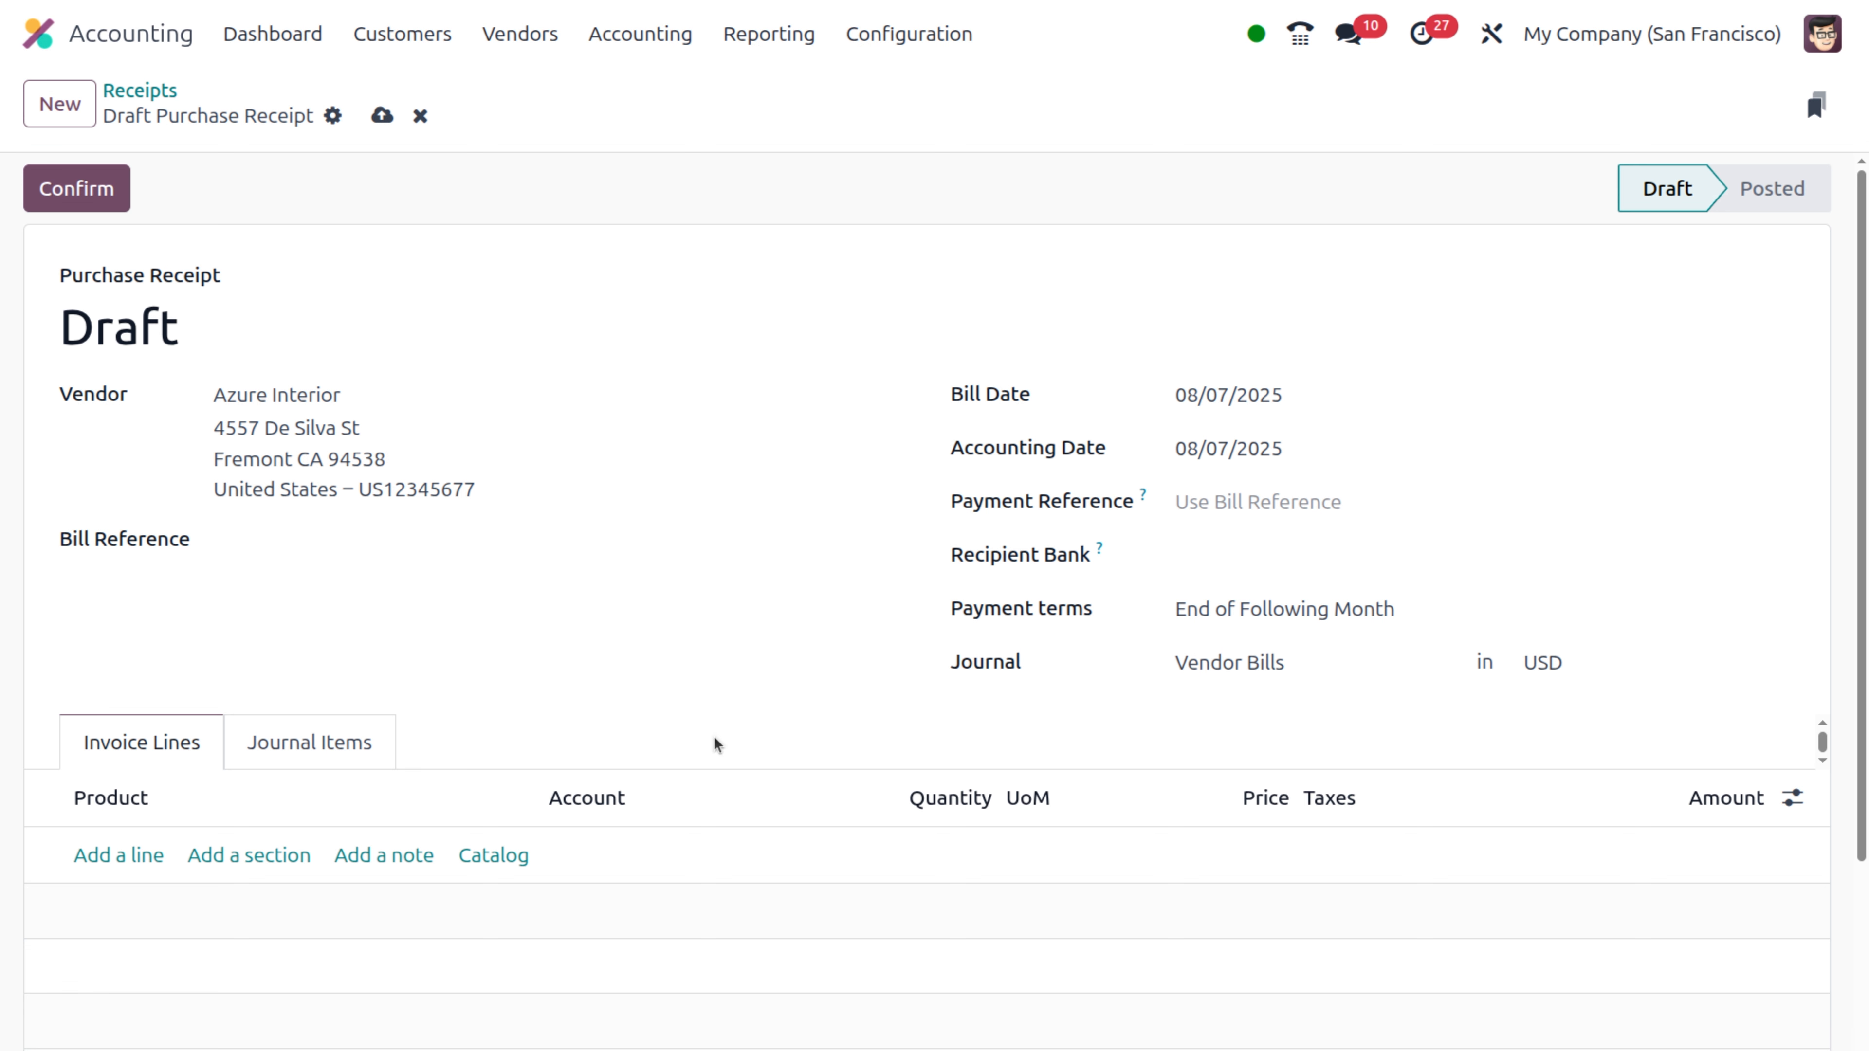
# Add an invoice line for the product [CONS_25630] Screw with a quantity of 100
pyautogui.scroll(-3, 297, 743)
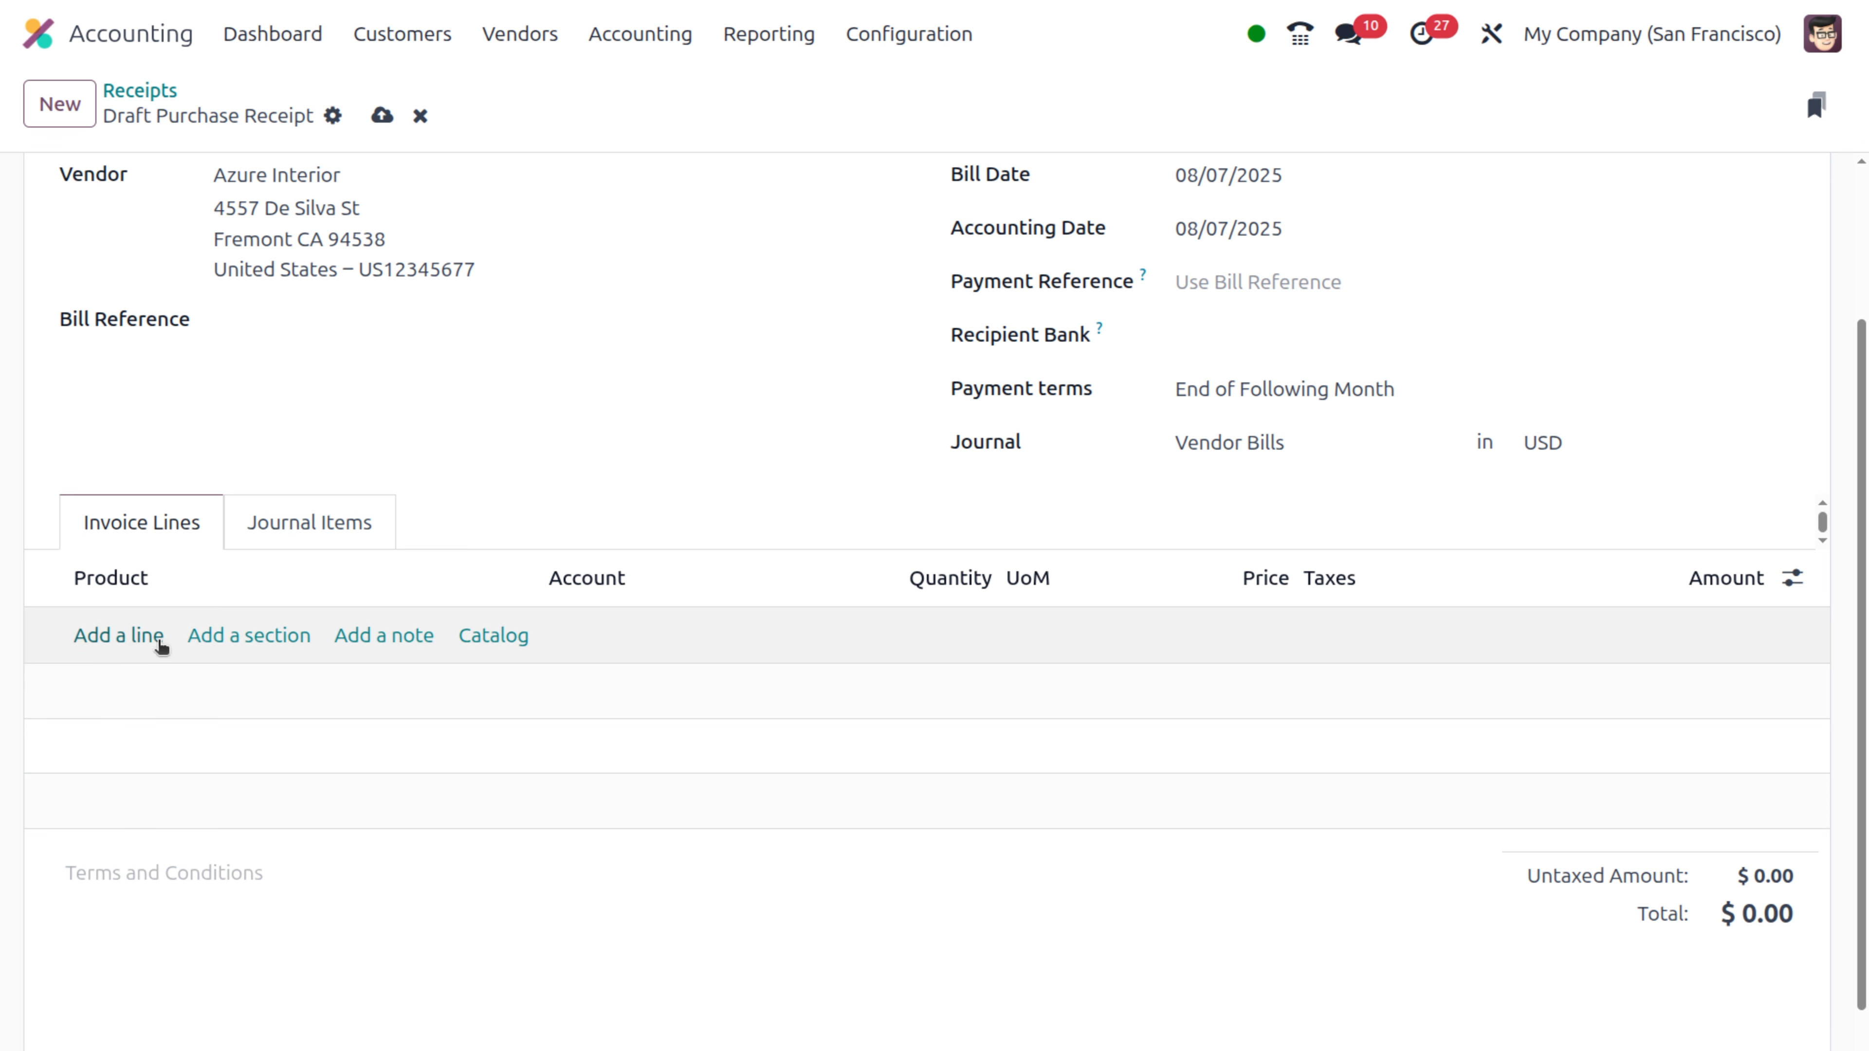
pyautogui.click(125, 638)
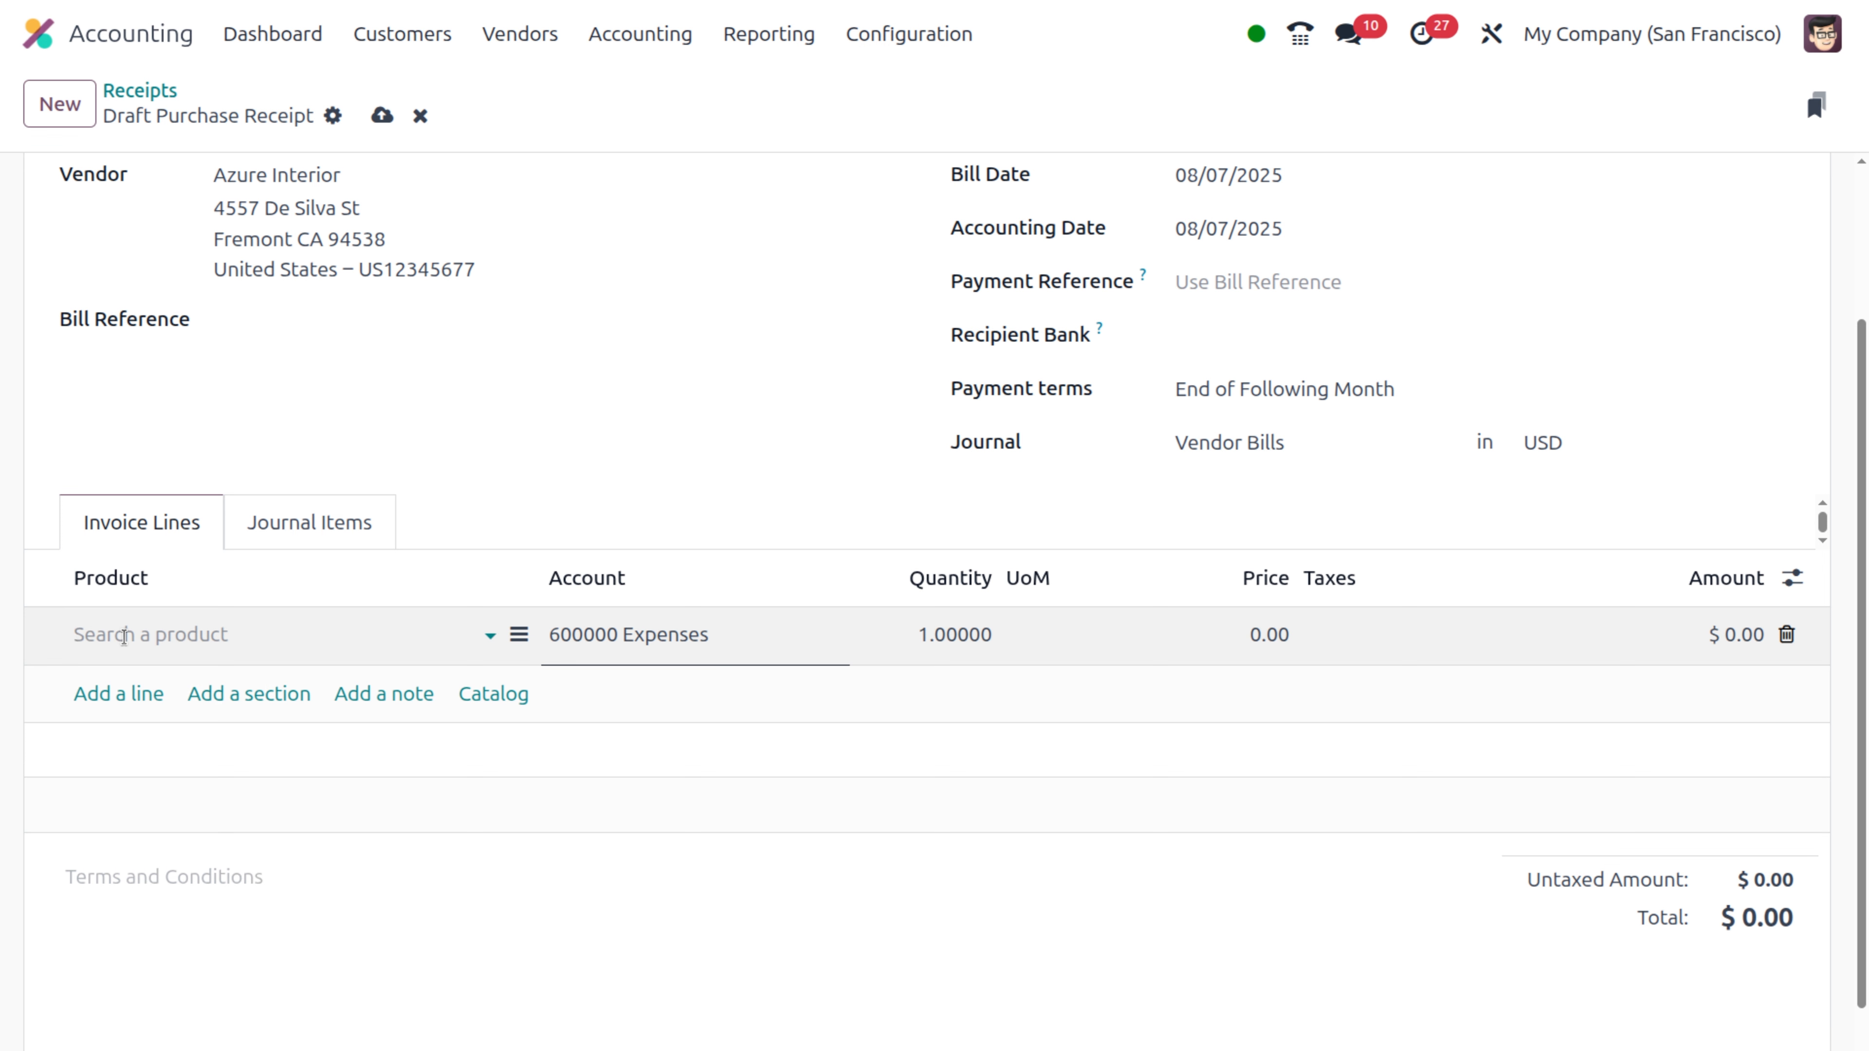
pyautogui.click(124, 637)
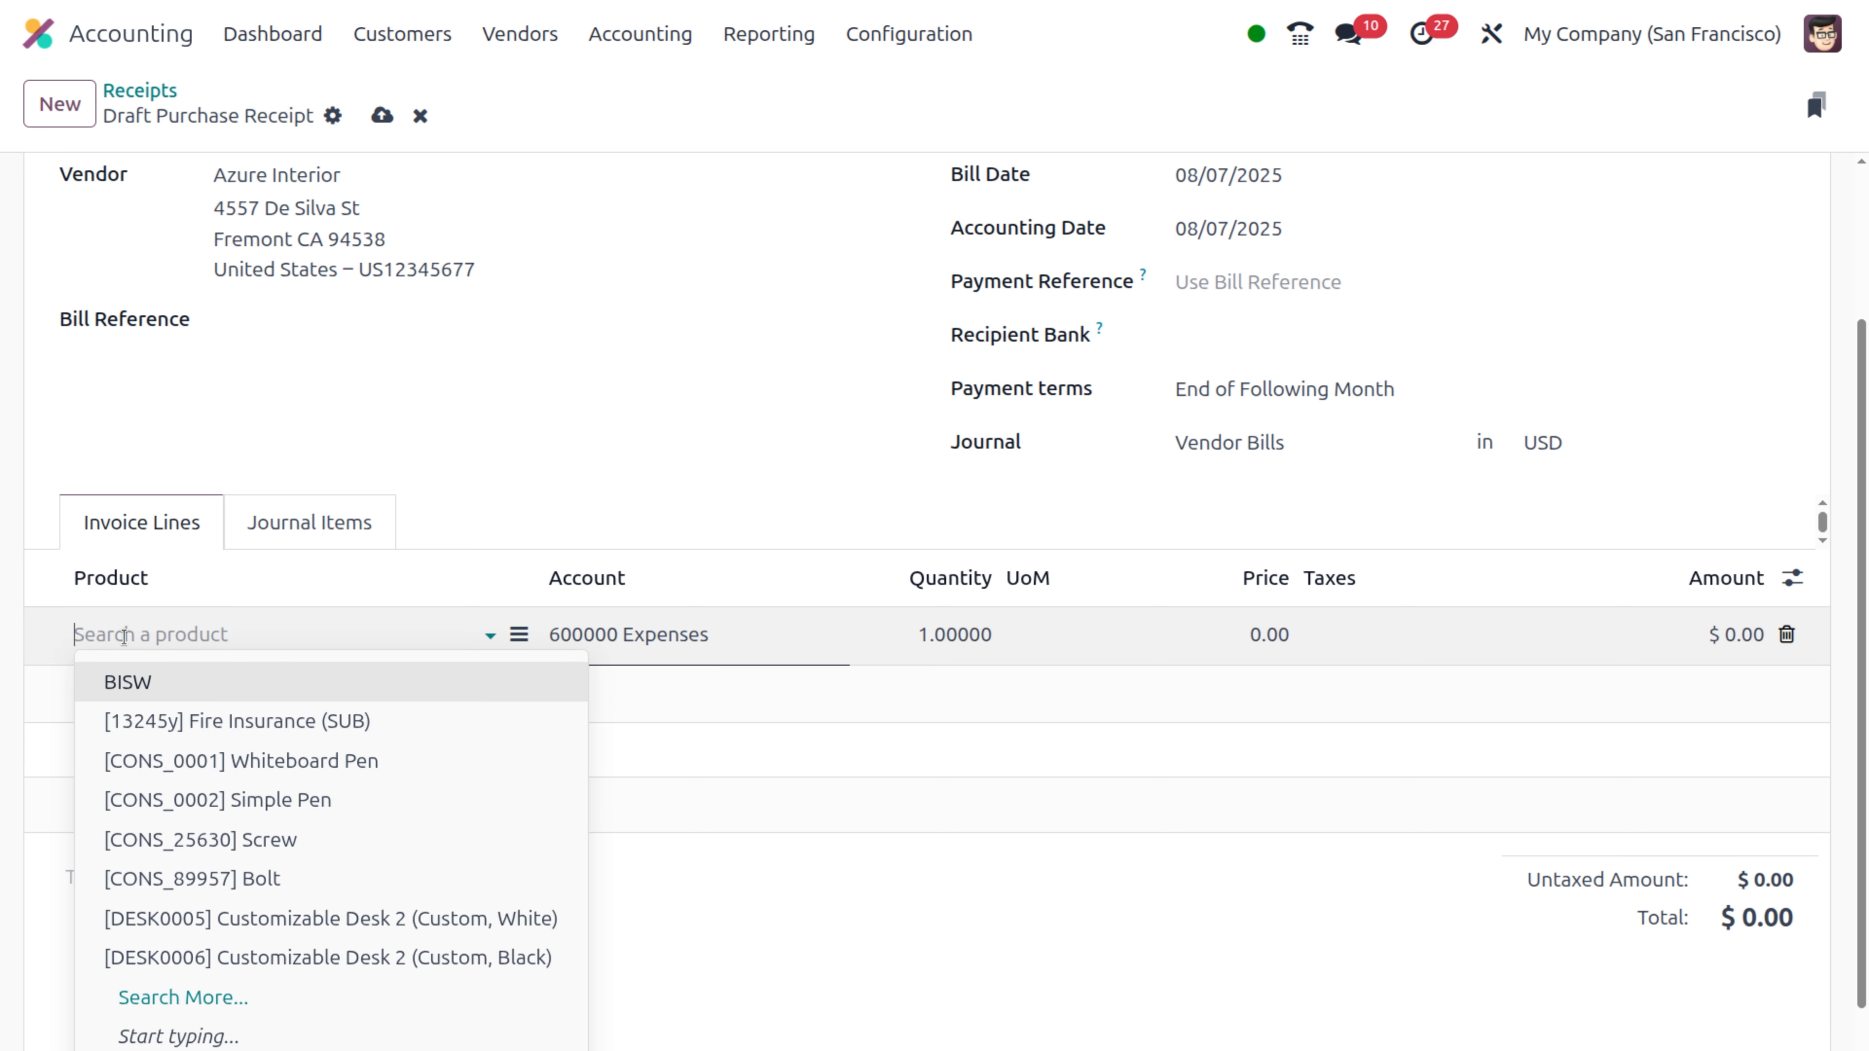
pyautogui.press('Escape')
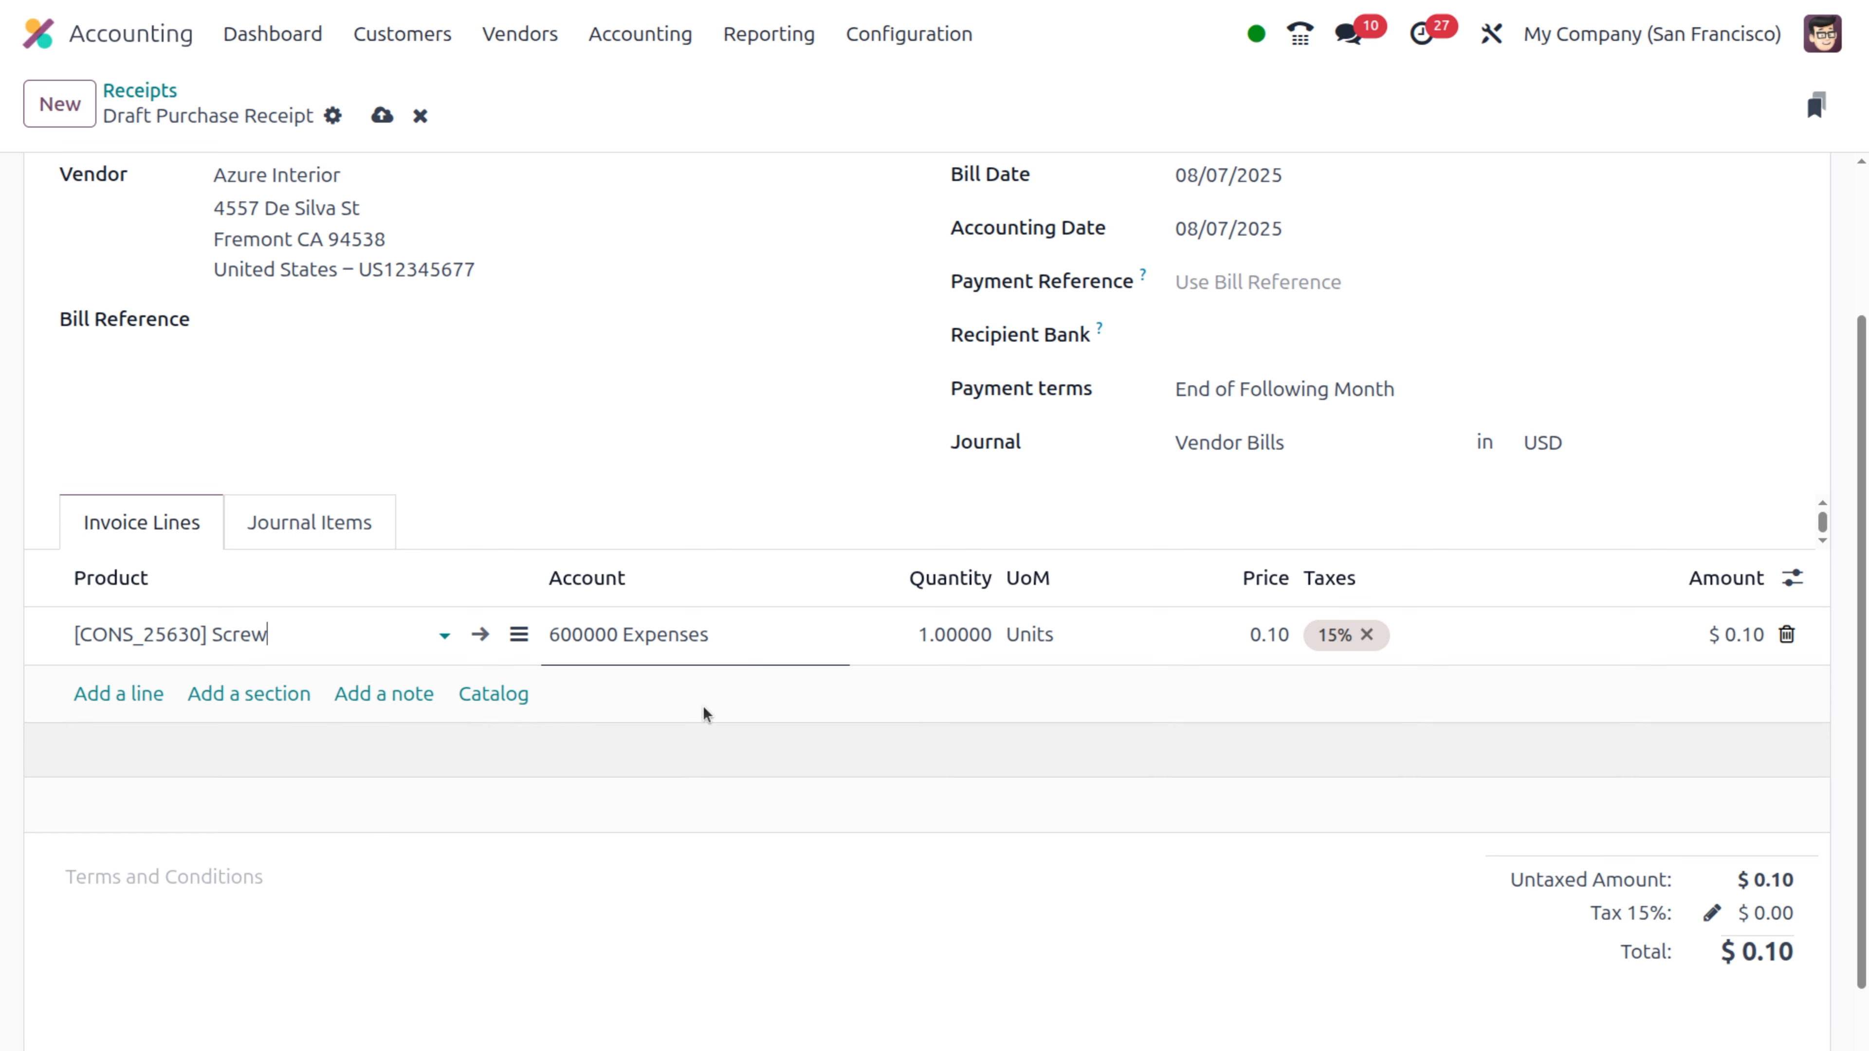
pyautogui.click(948, 634)
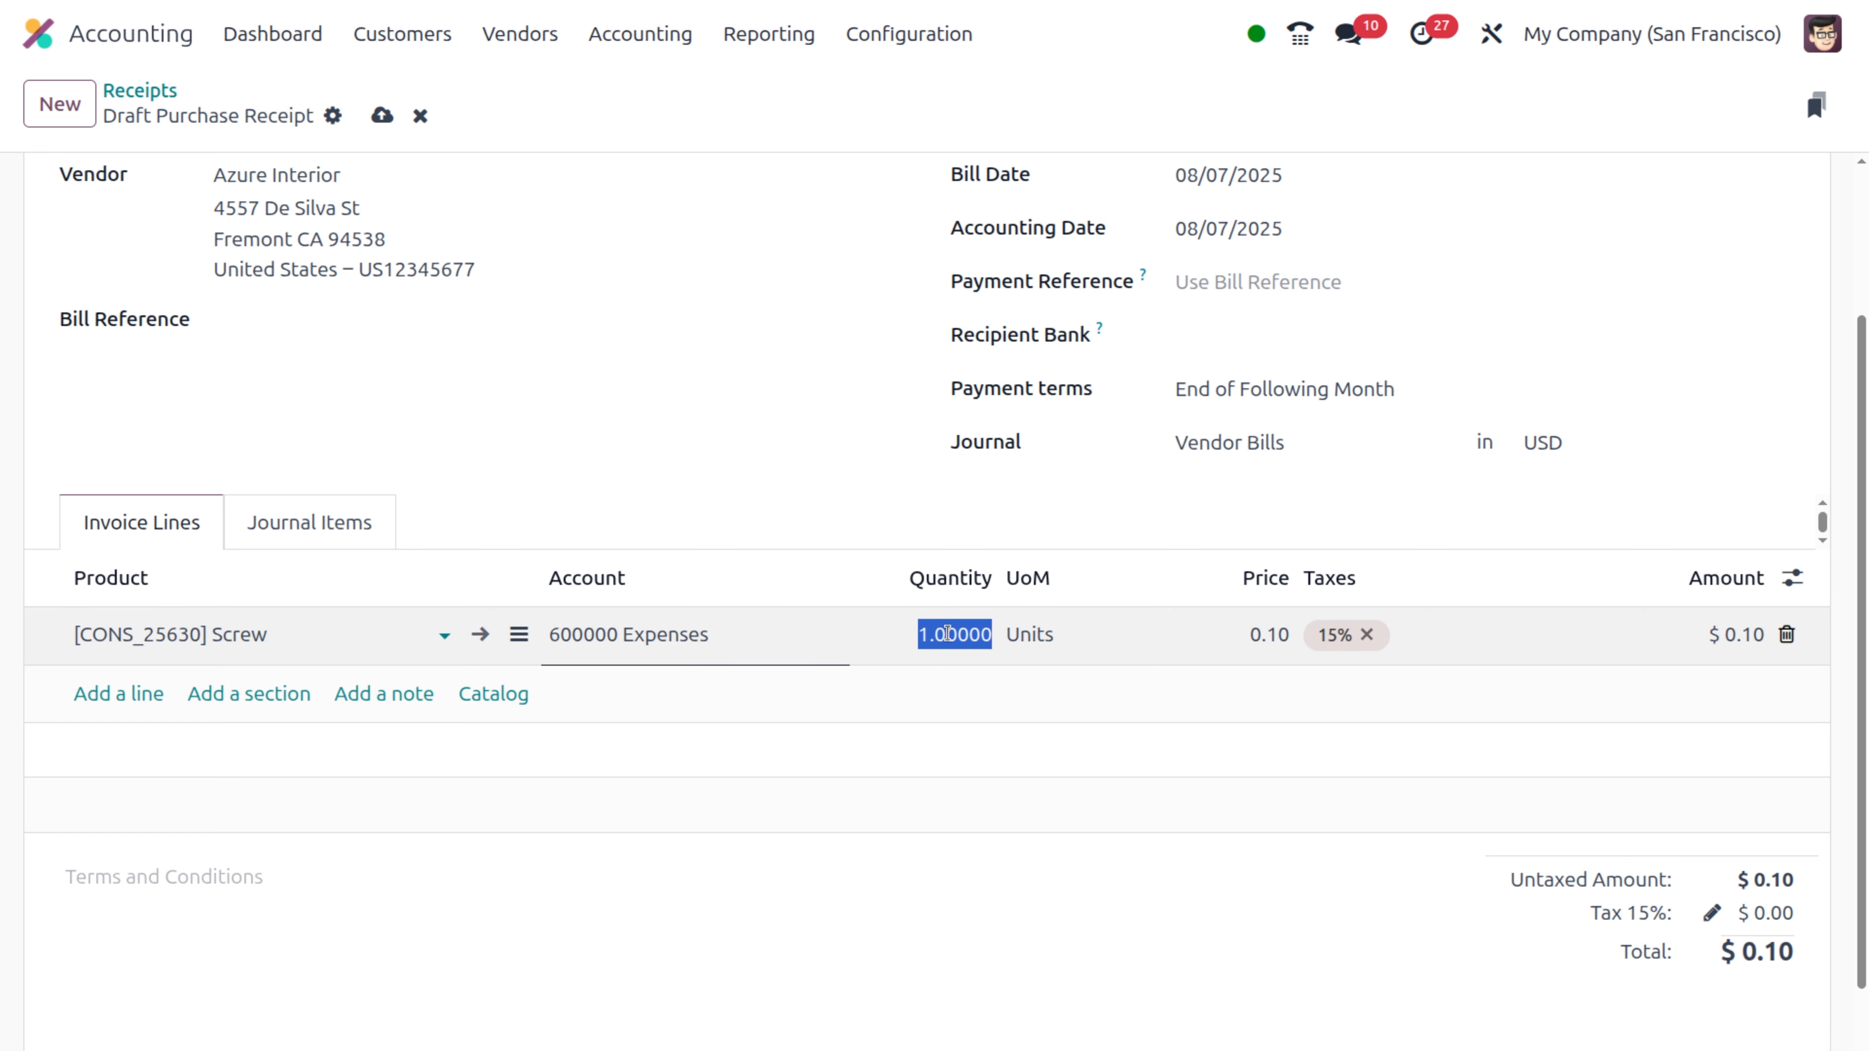
pyautogui.press('BackSpace')
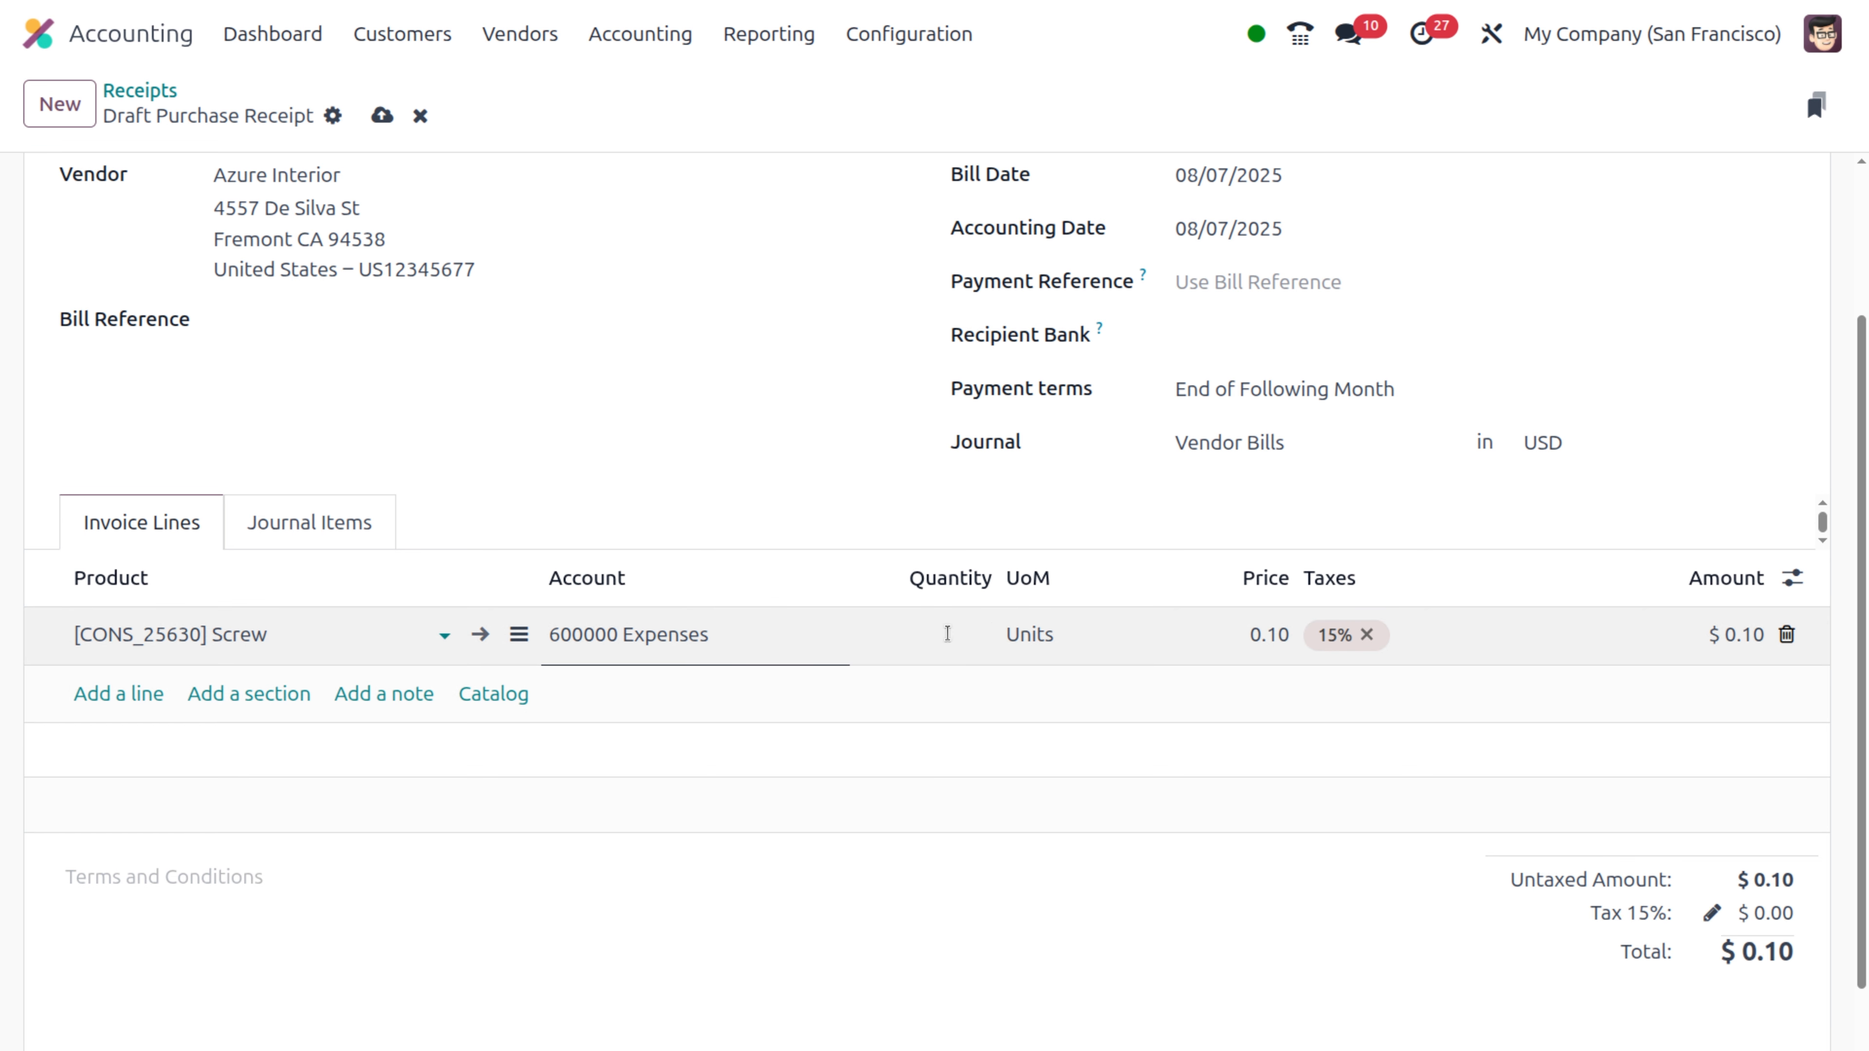
pyautogui.write('100')
pyautogui.click(1356, 709)
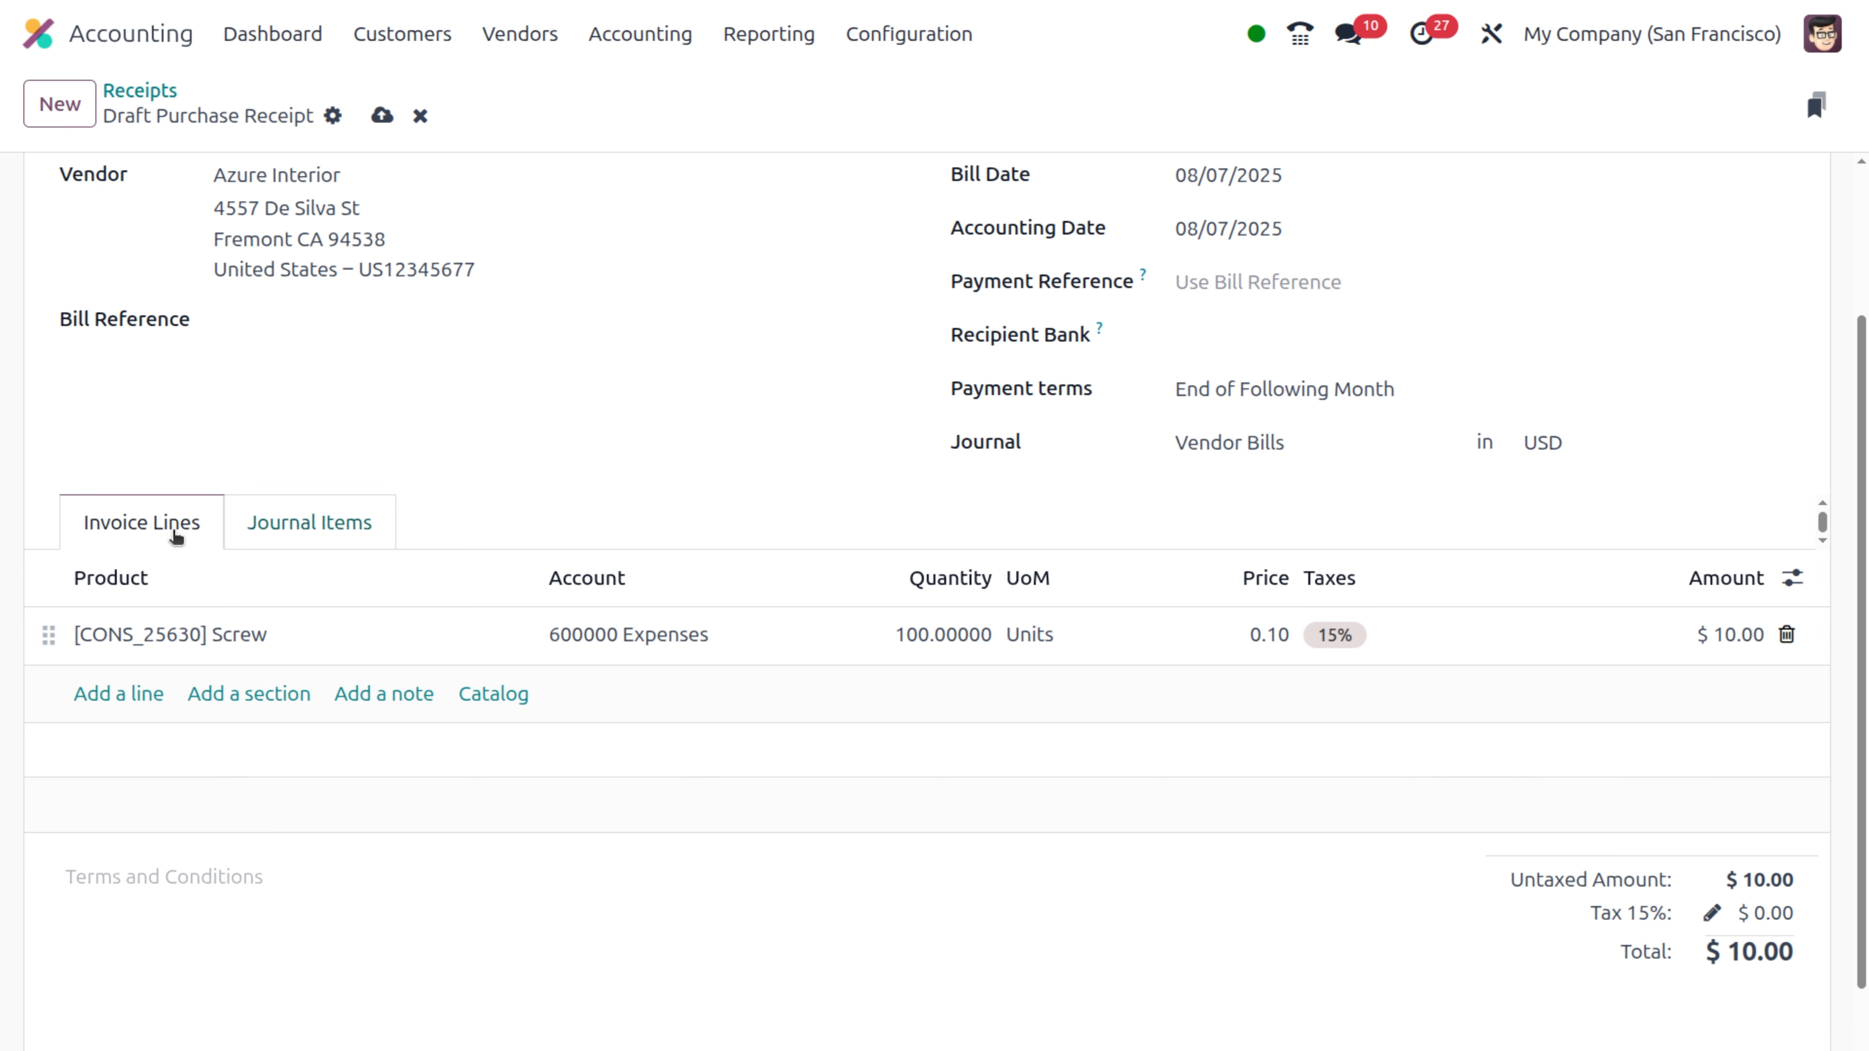
# Examine the draft receipt's journal items, including debit and credit accounts, and return to its invoice lines
pyautogui.click(343, 533)
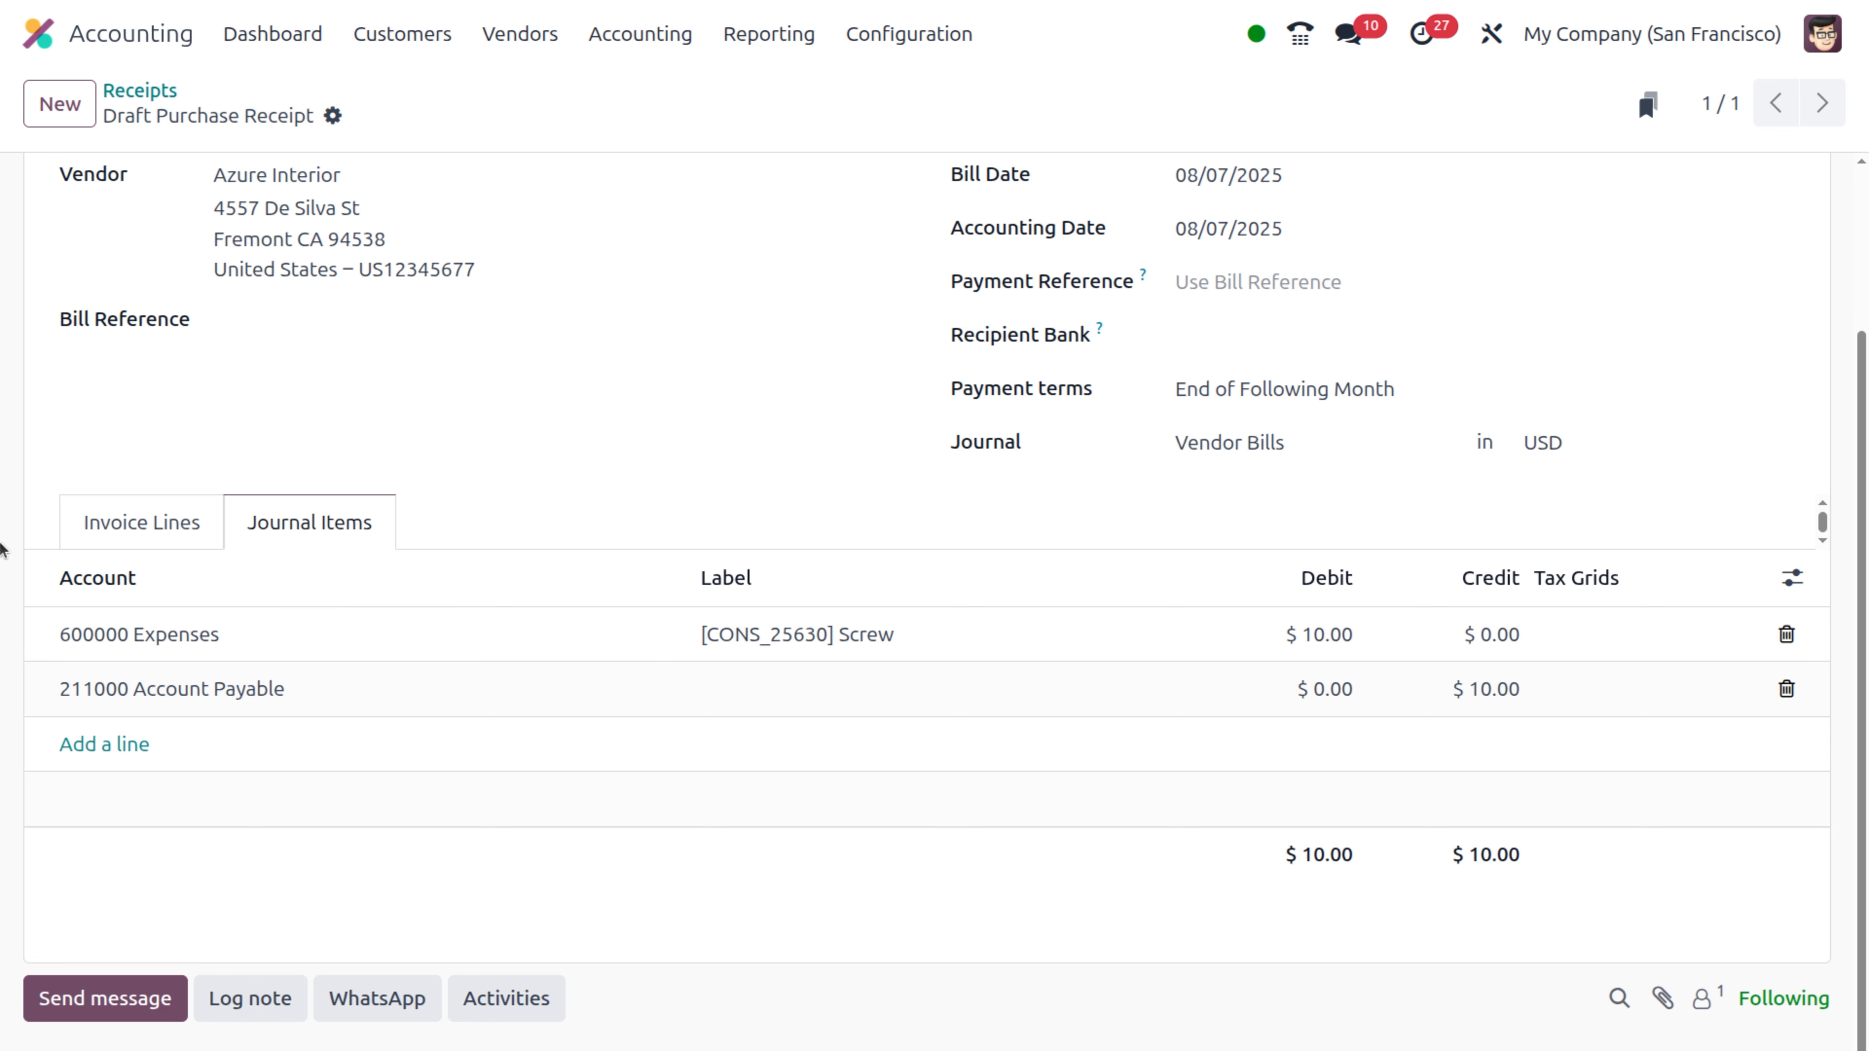
pyautogui.click(194, 534)
pyautogui.scroll(3, 191, 536)
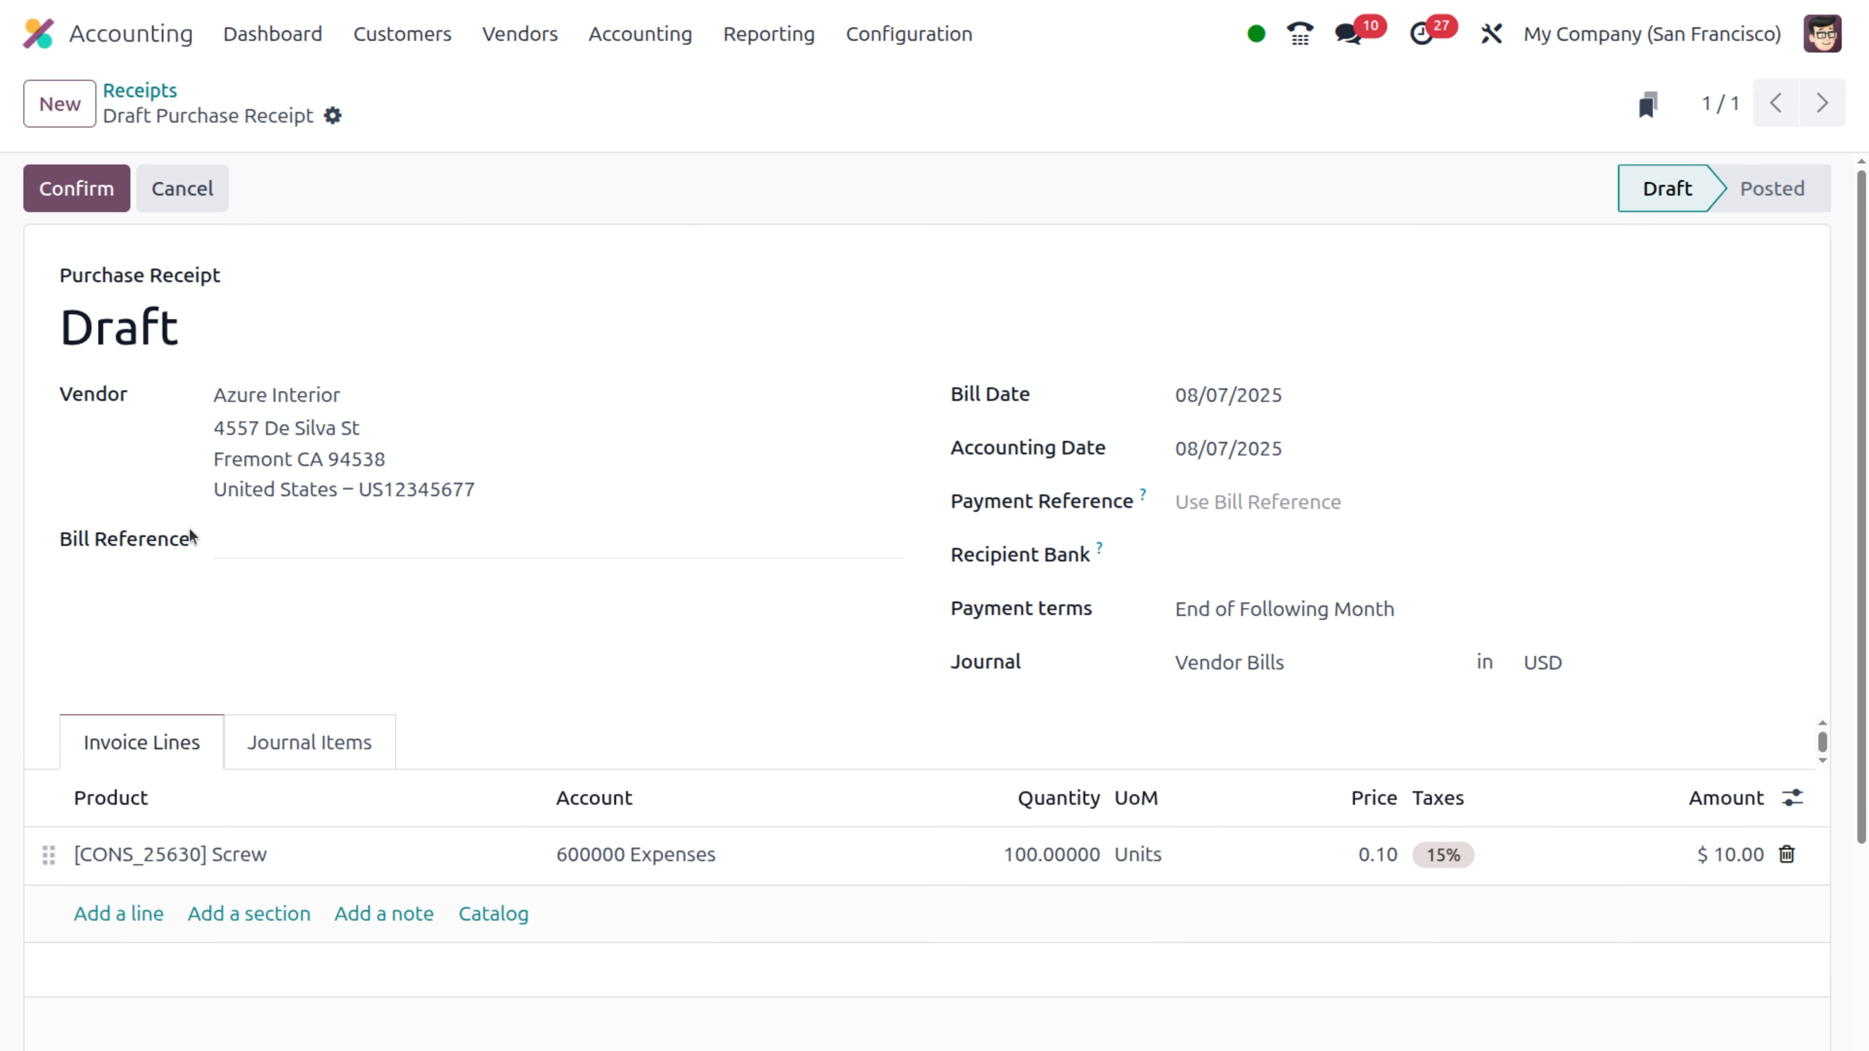
# Confirm the purchase receipt and create its full payment through the Bank journal with the Manual Payment method
pyautogui.click(81, 207)
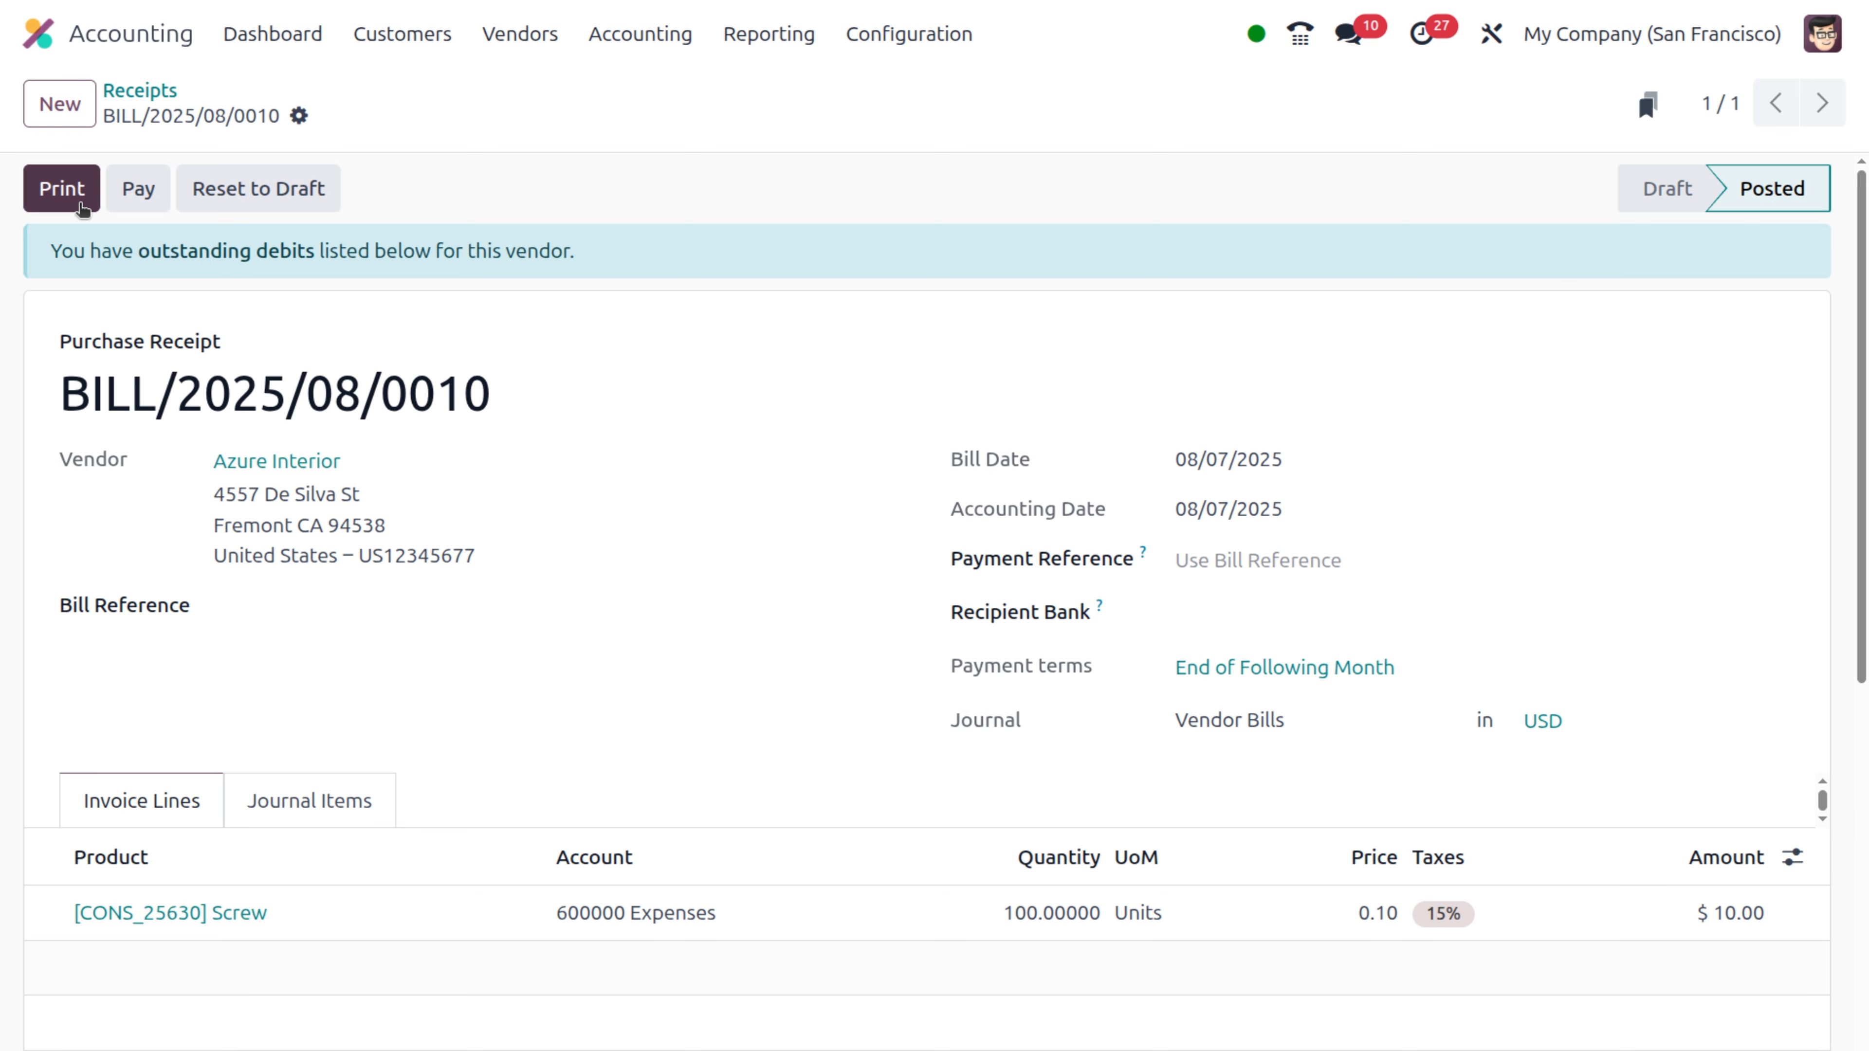
pyautogui.click(136, 194)
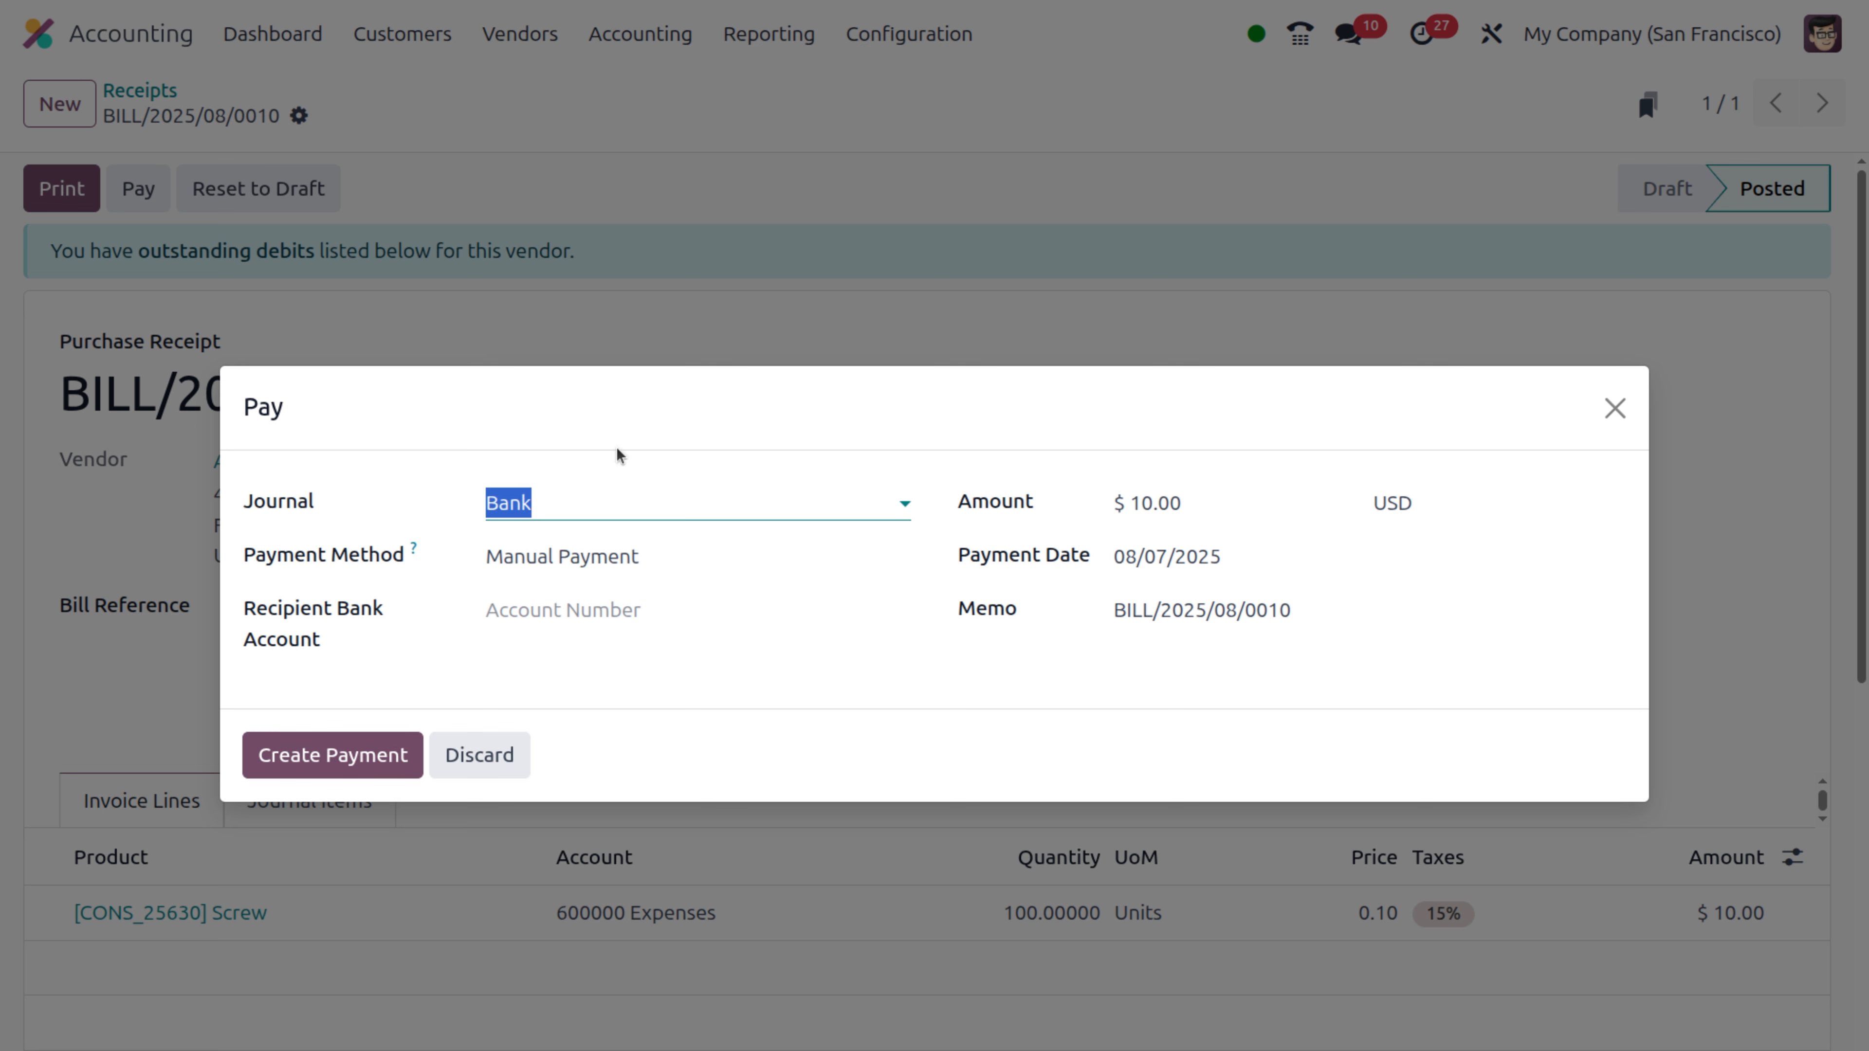
pyautogui.click(335, 756)
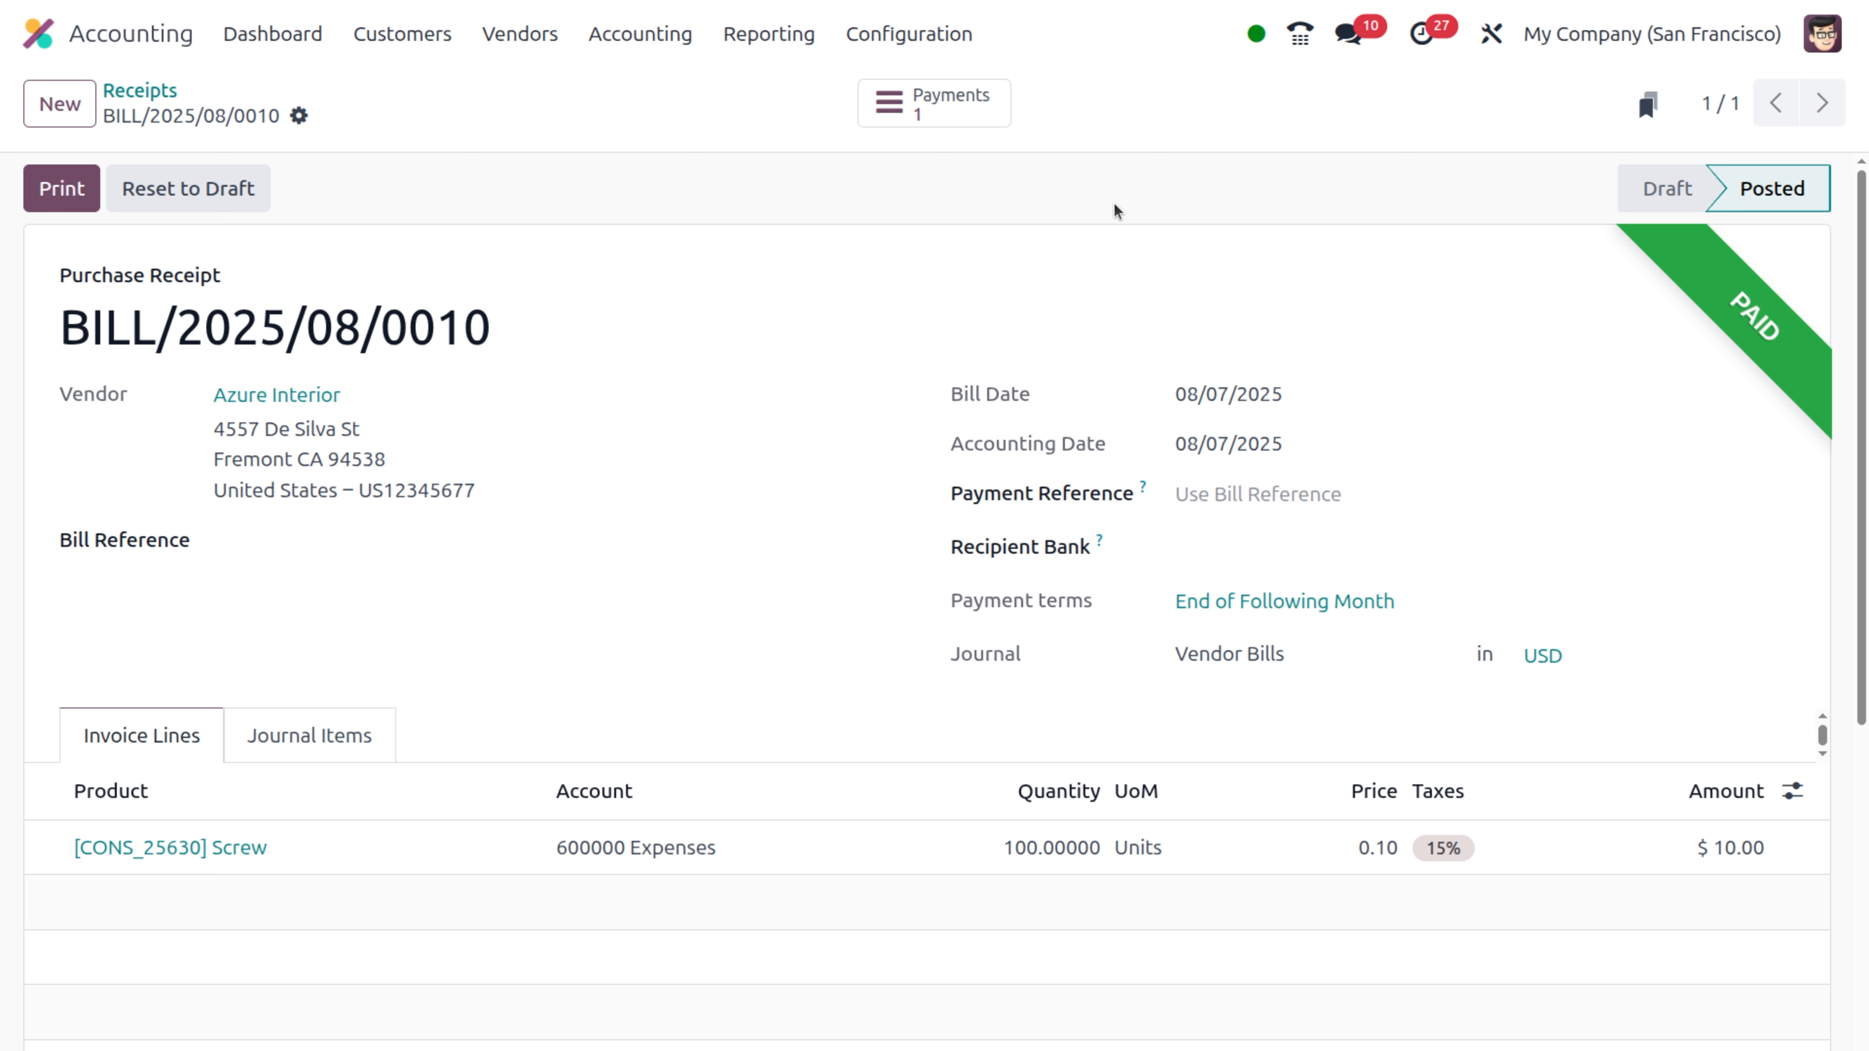
# Examine the receipt's linked payment and the payment's journal entry, and return to the paid receipt
pyautogui.click(987, 98)
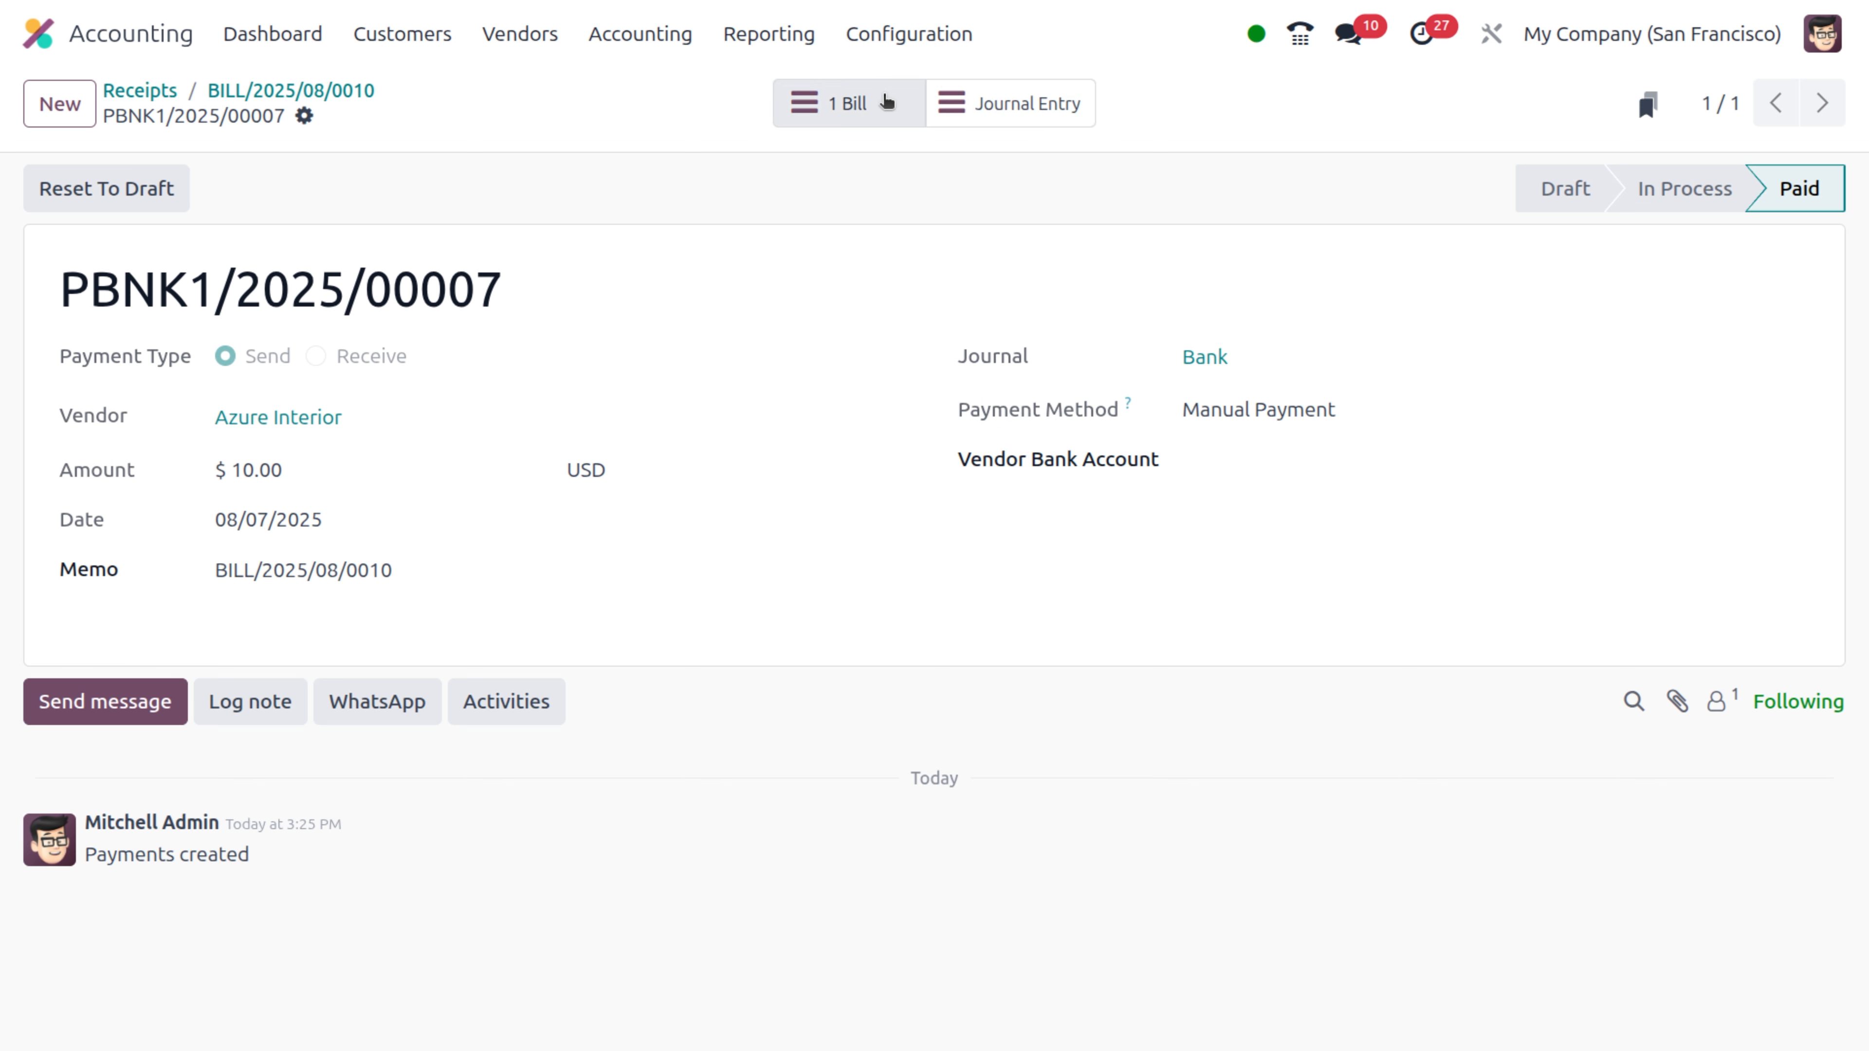
pyautogui.click(967, 106)
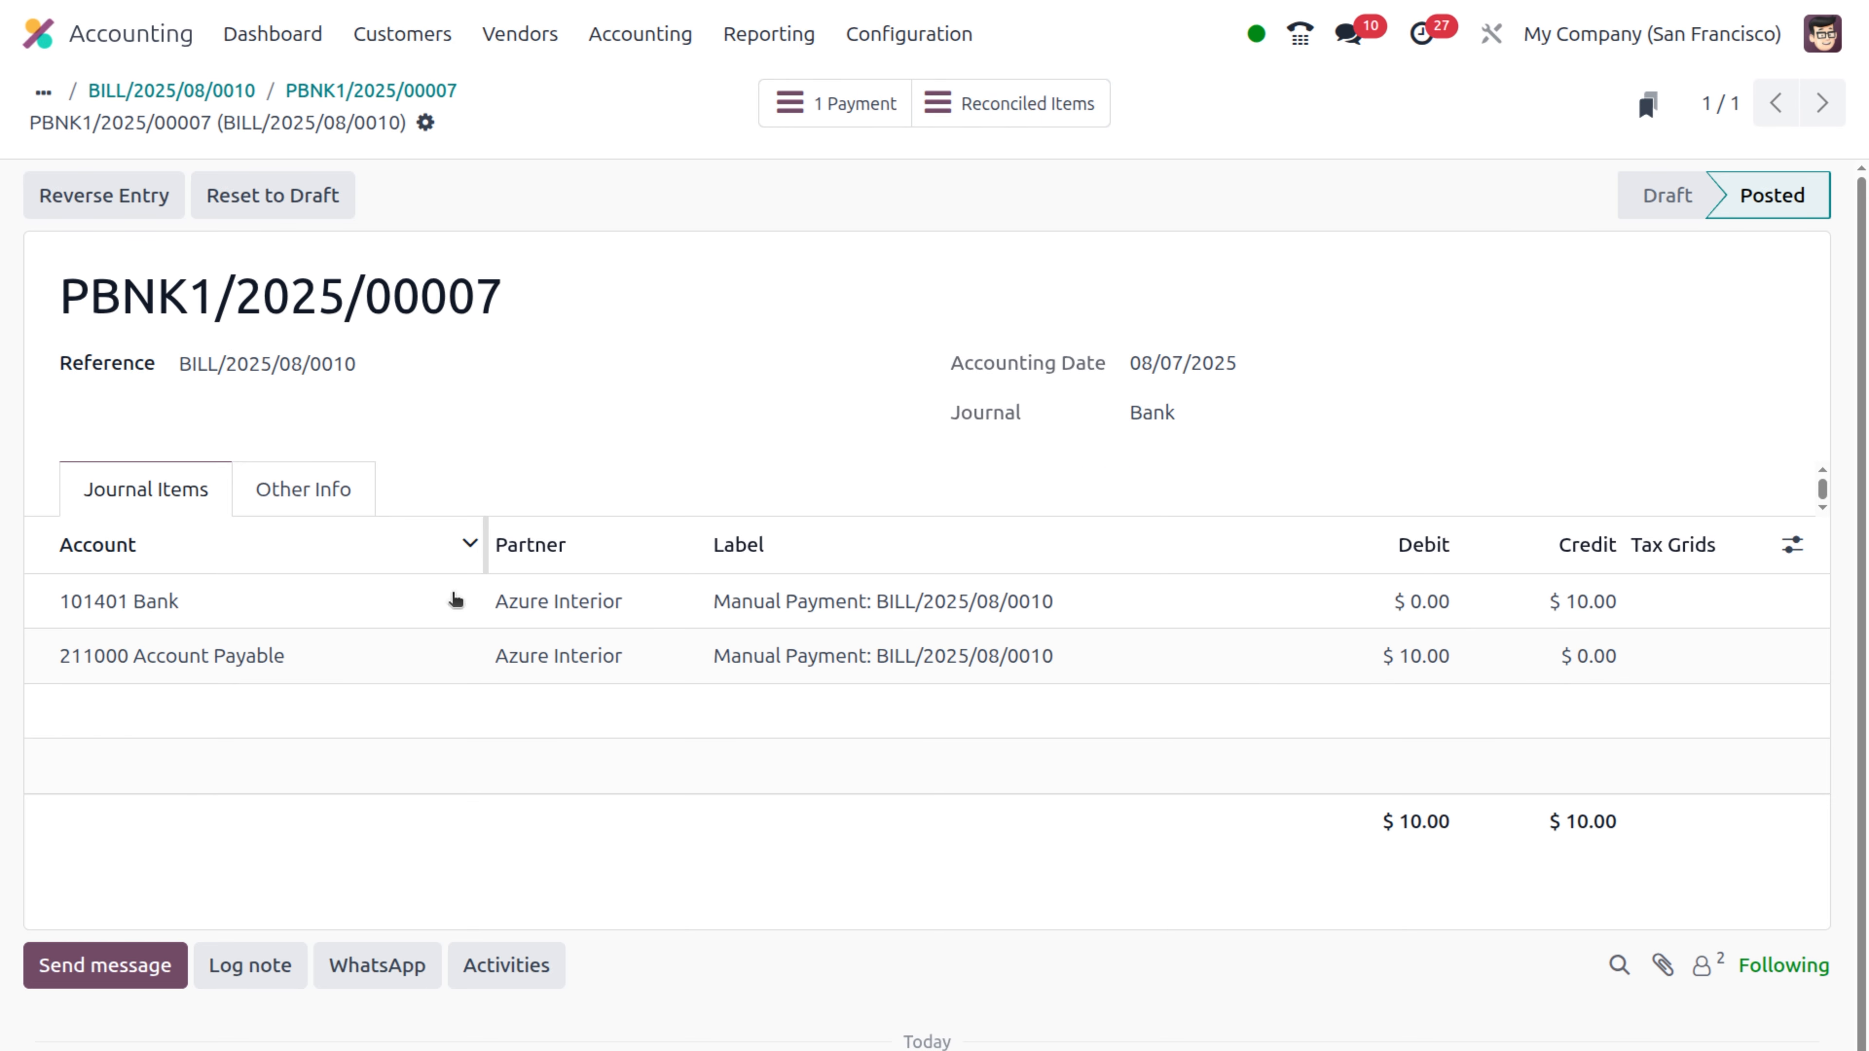
pyautogui.click(854, 105)
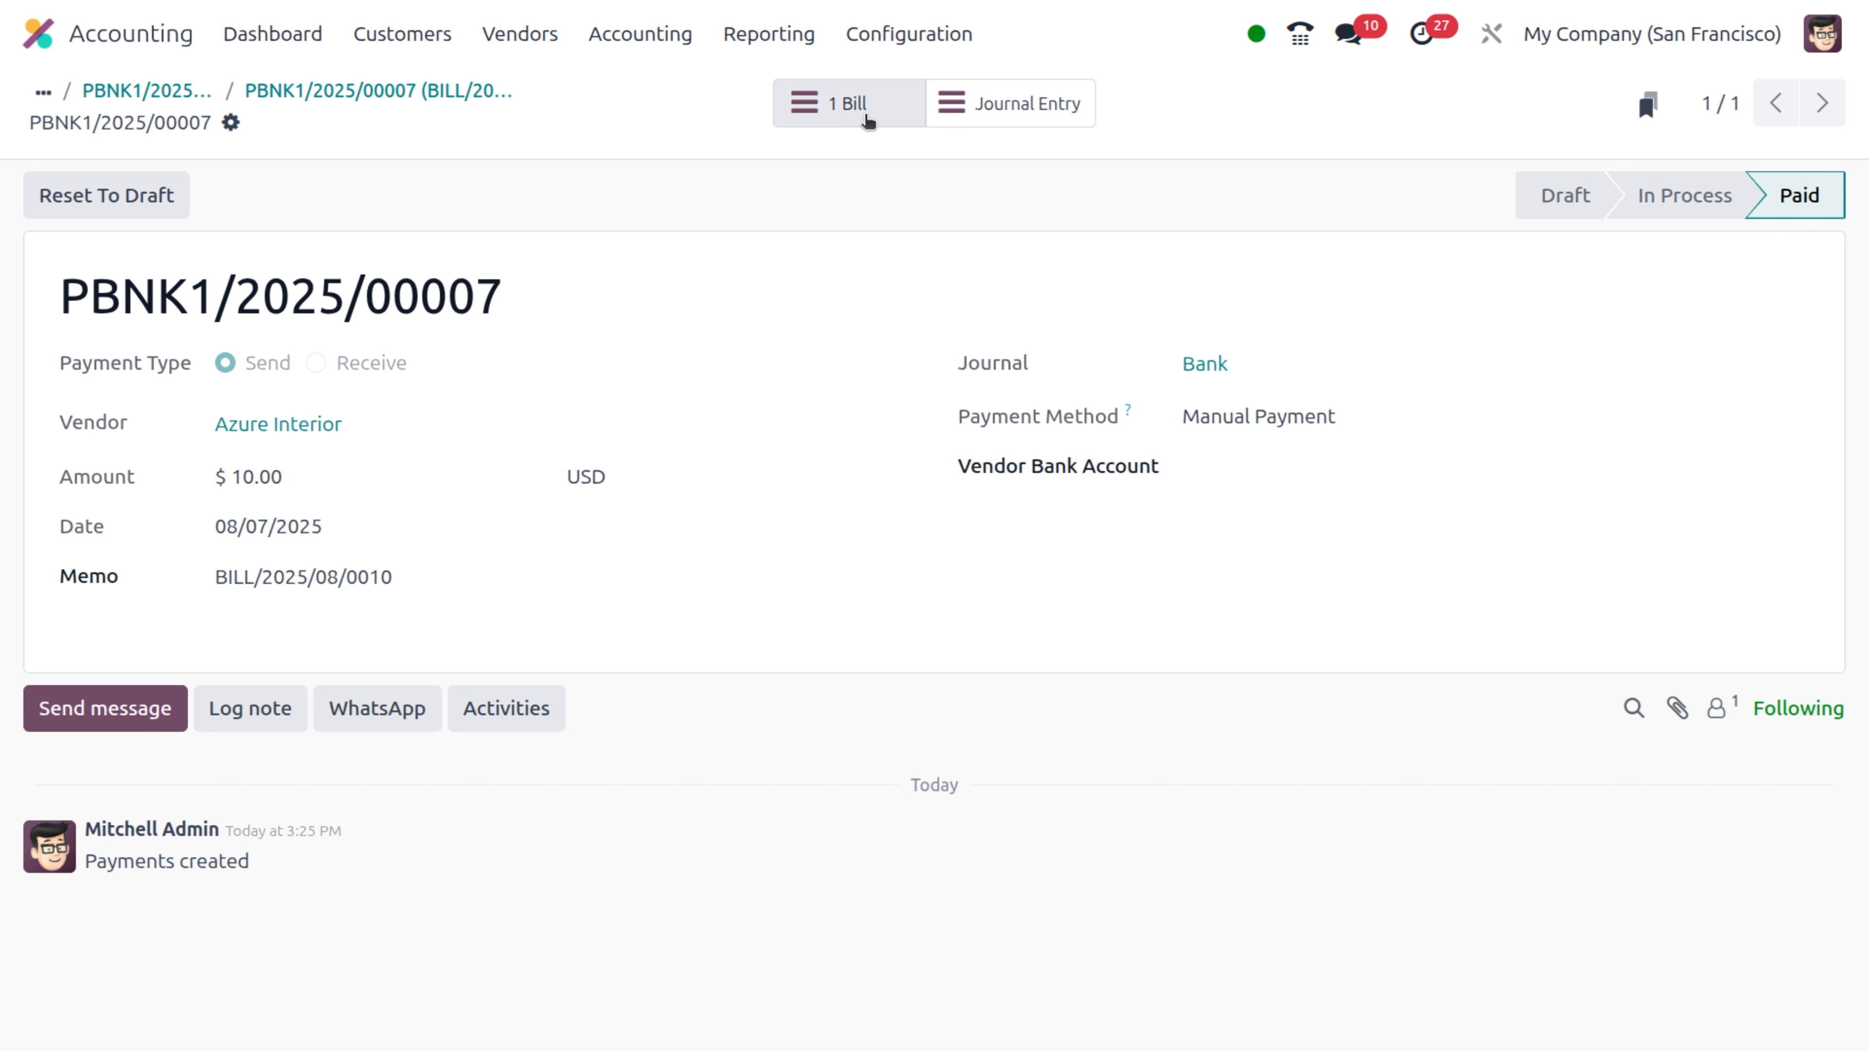
pyautogui.click(867, 114)
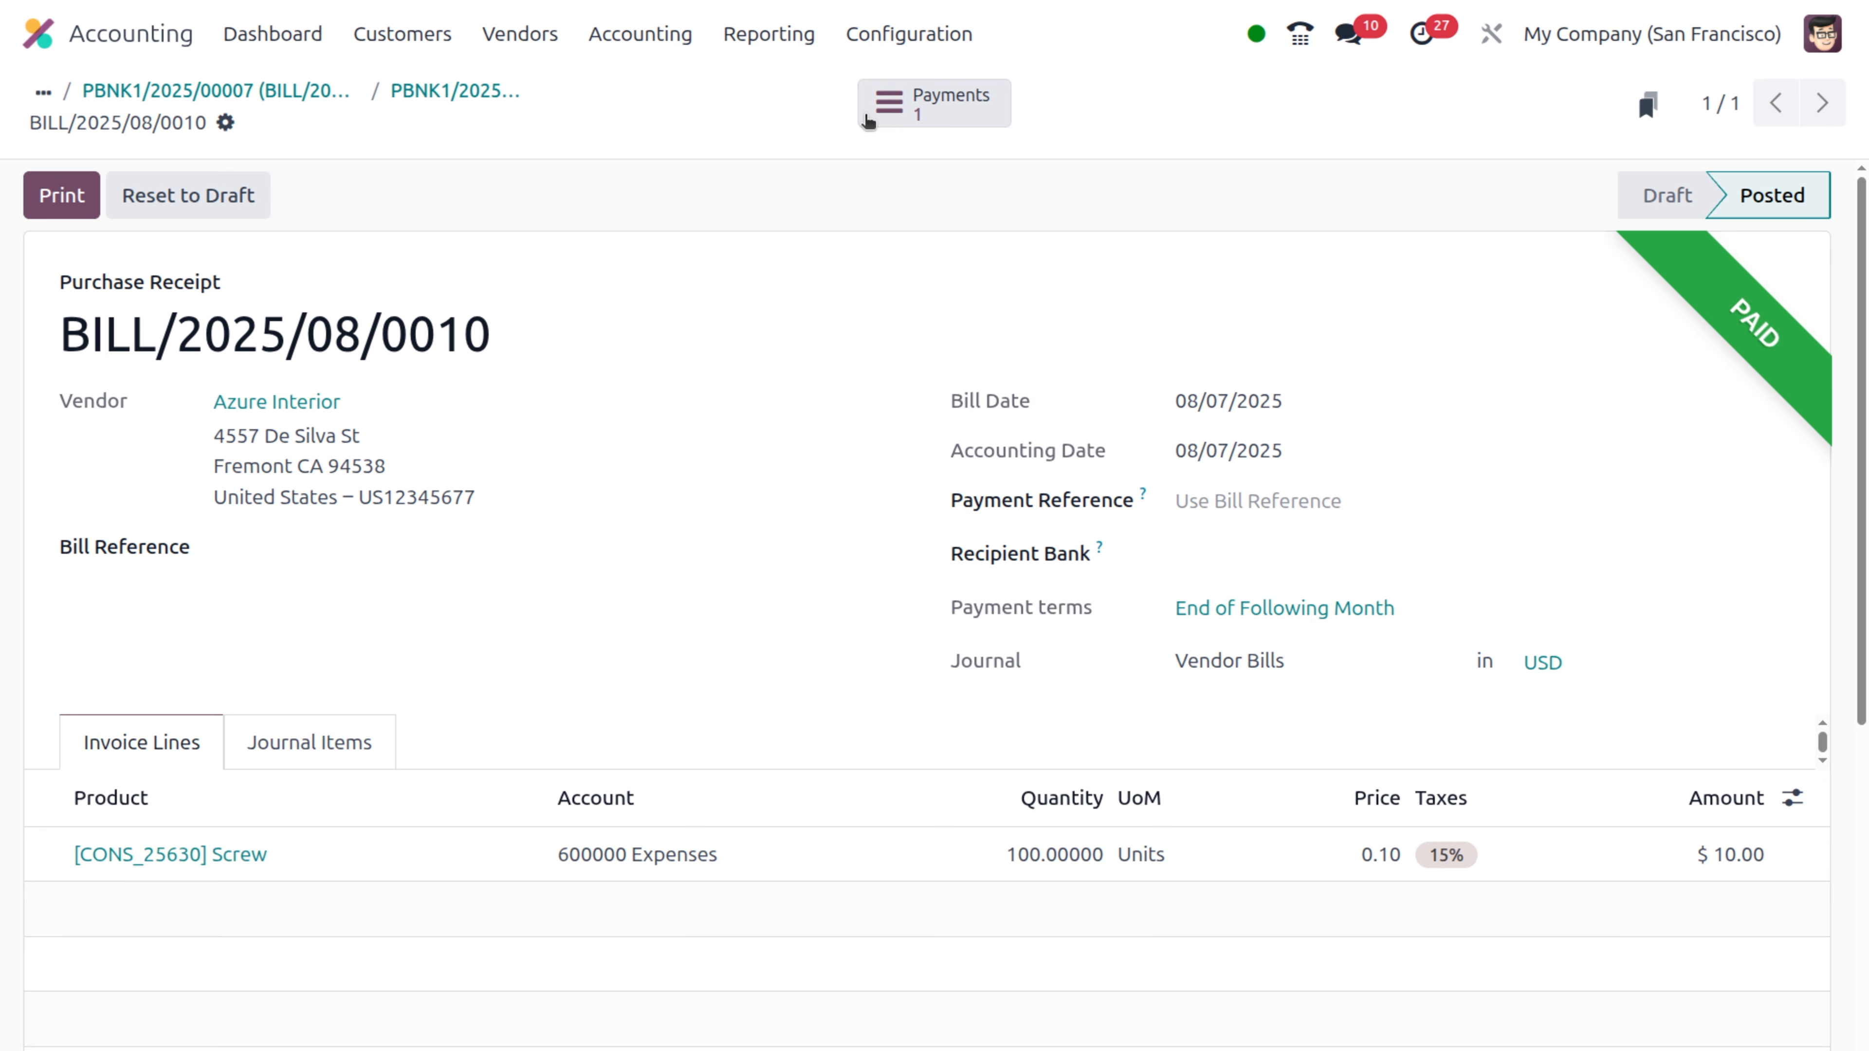